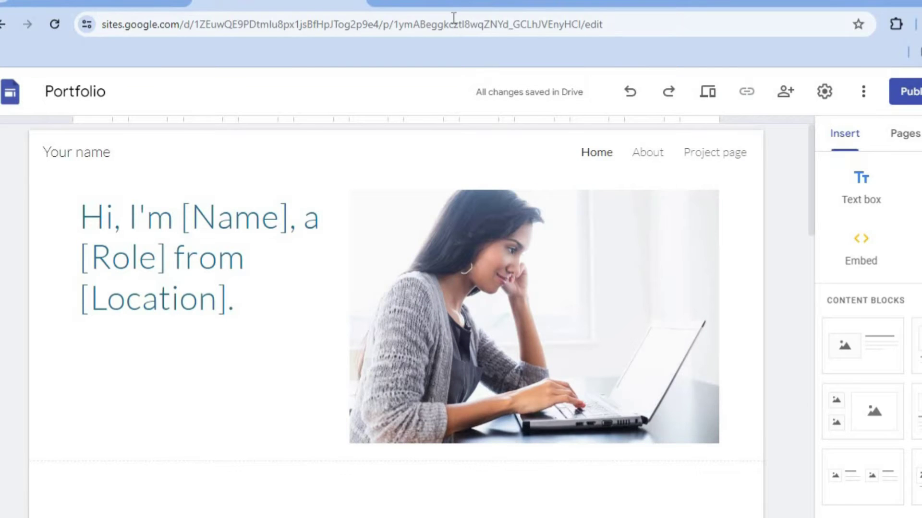
From the privacy policy generator search results, open the free privacypolicygenerator.info site and start generating a policy for a website
left_click(449, 2)
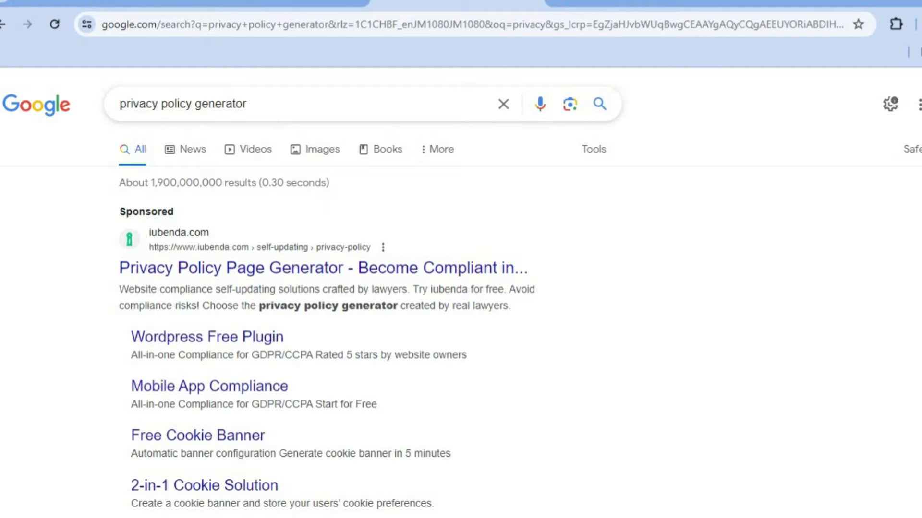
scroll(461, 294, "down", 9)
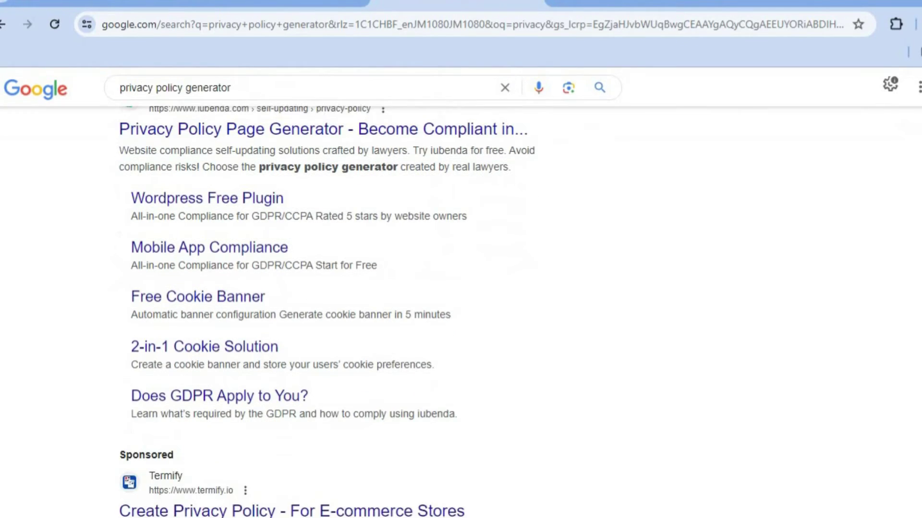
scroll(339, 312, "down", 1)
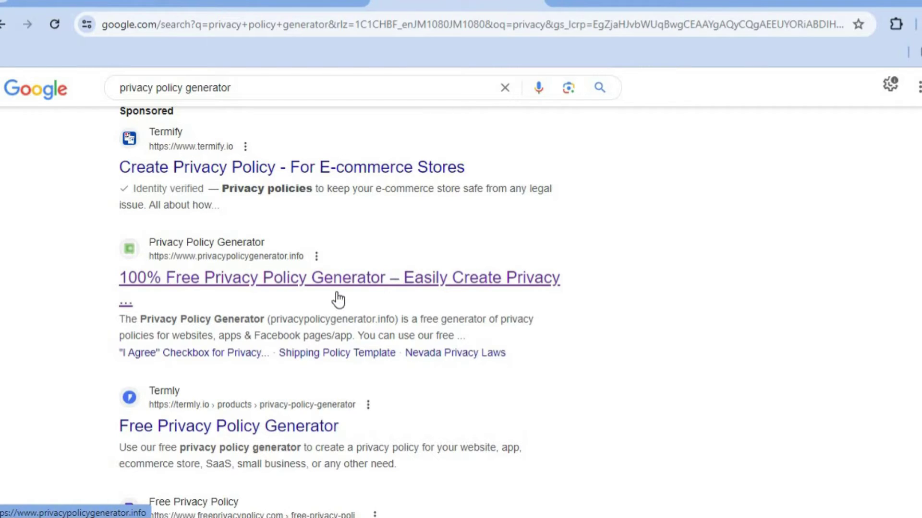
left_click(480, 277)
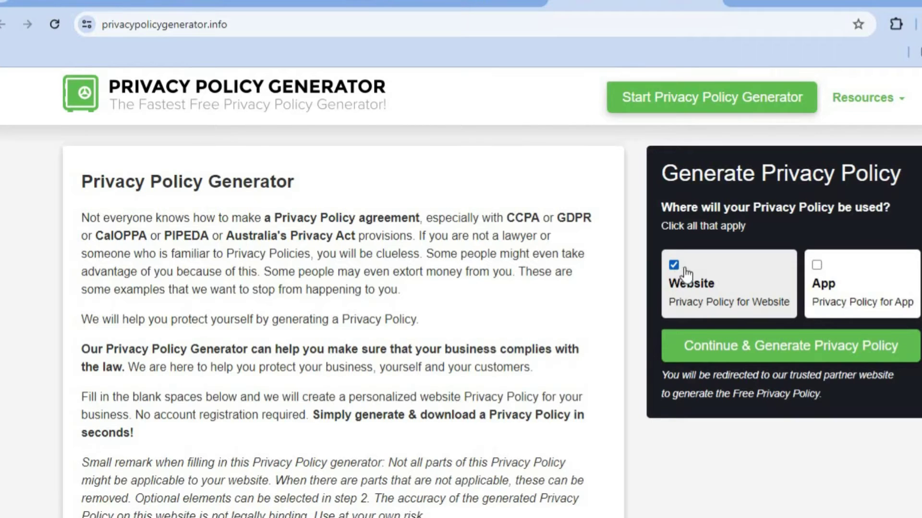
left_click(720, 348)
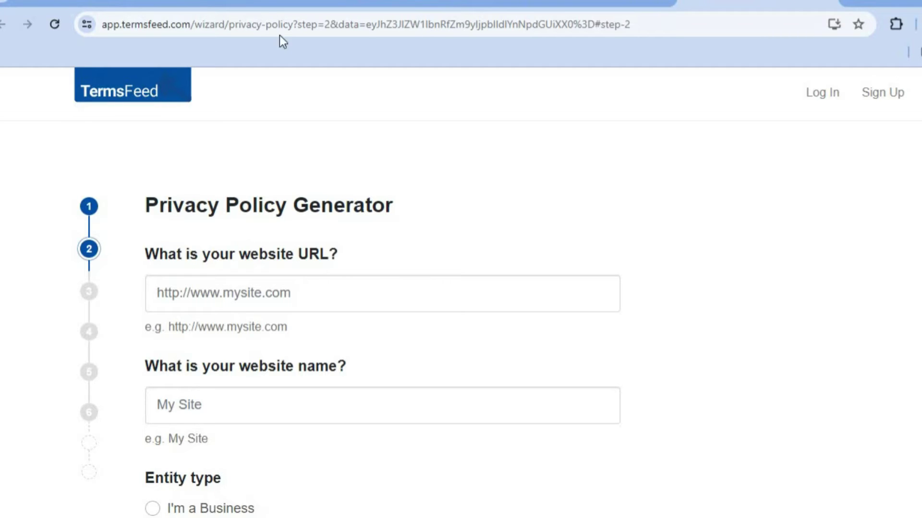
Switch to the Portfolio site in Google Sites and publish it with the web address jasonsimple
left_click(262, 1)
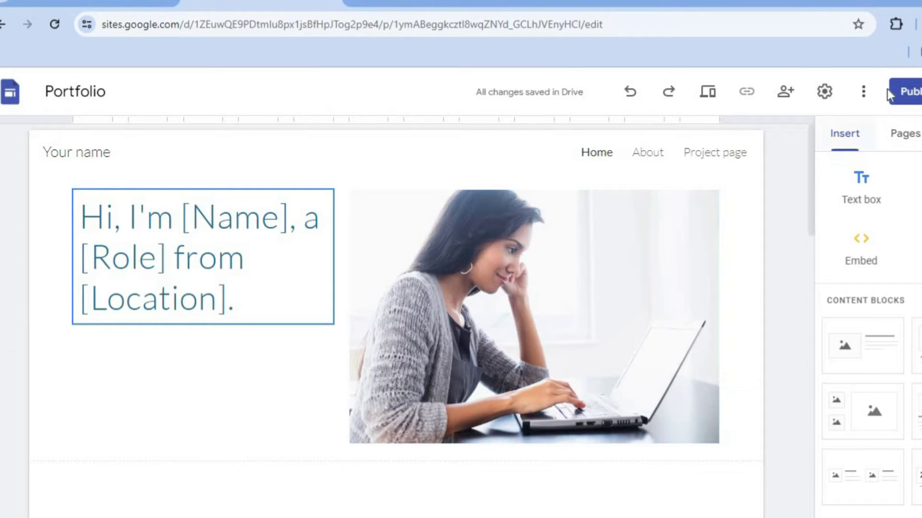
left_click(901, 92)
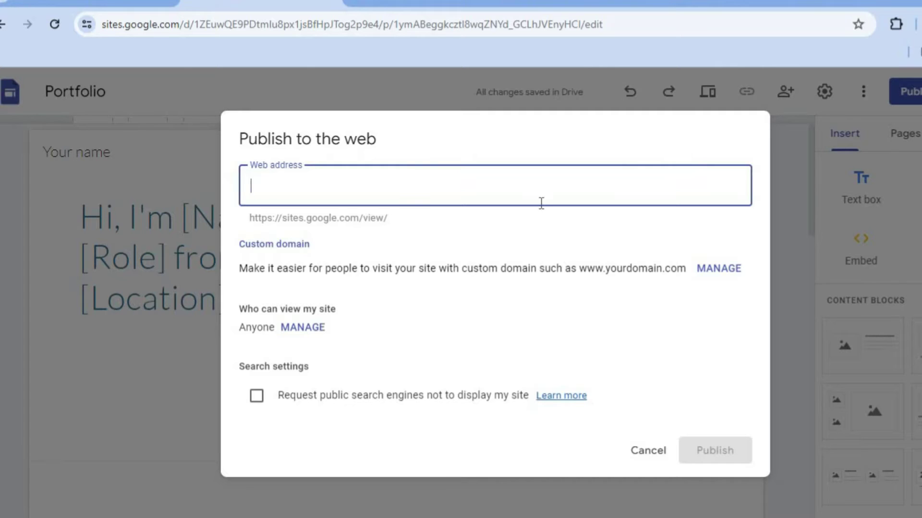
type("jason")
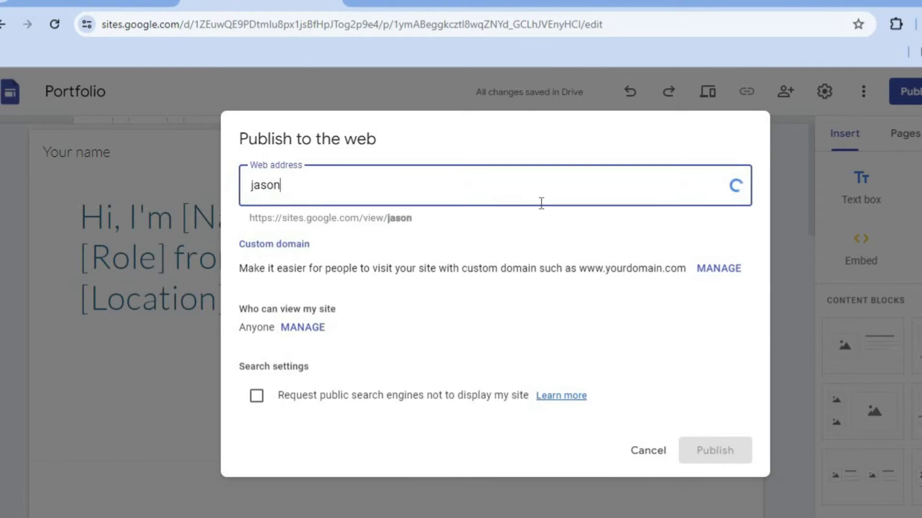
type("simple")
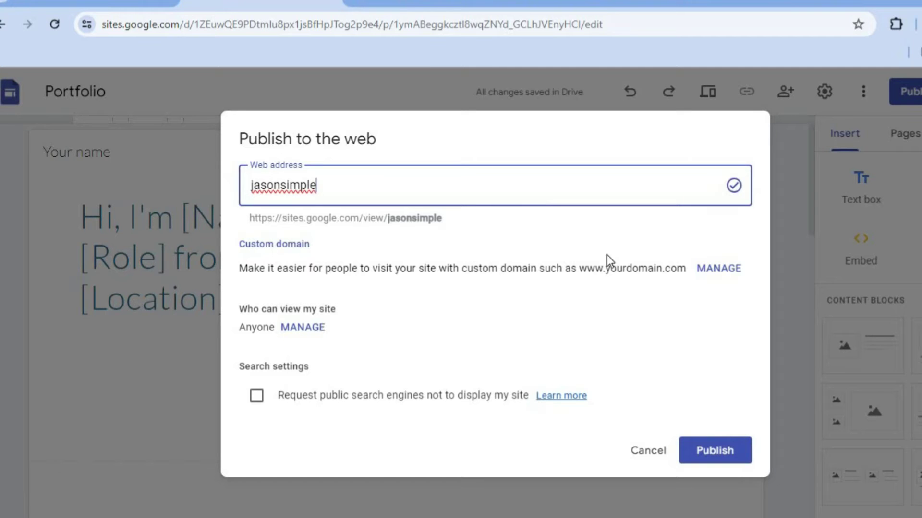
left_click(739, 455)
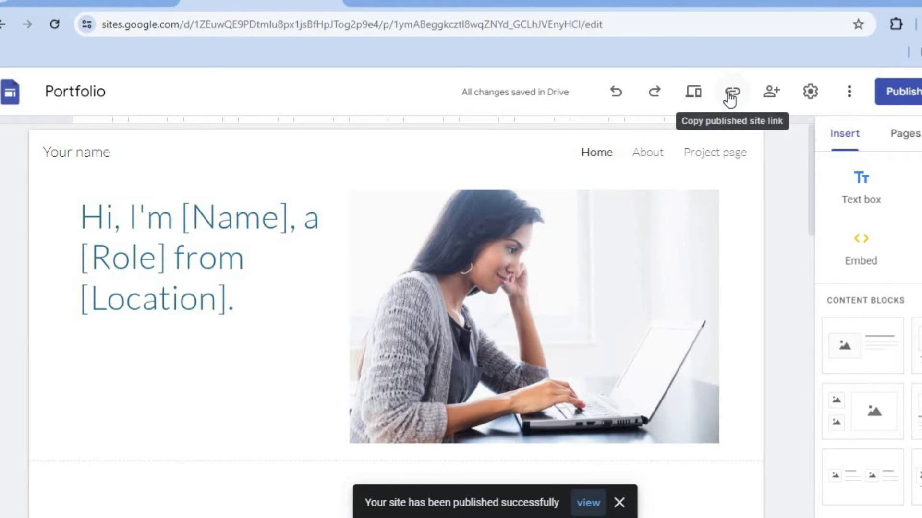
Copy the published site's link and paste it as the website URL in the TermsFeed privacy policy generator
left_click(730, 98)
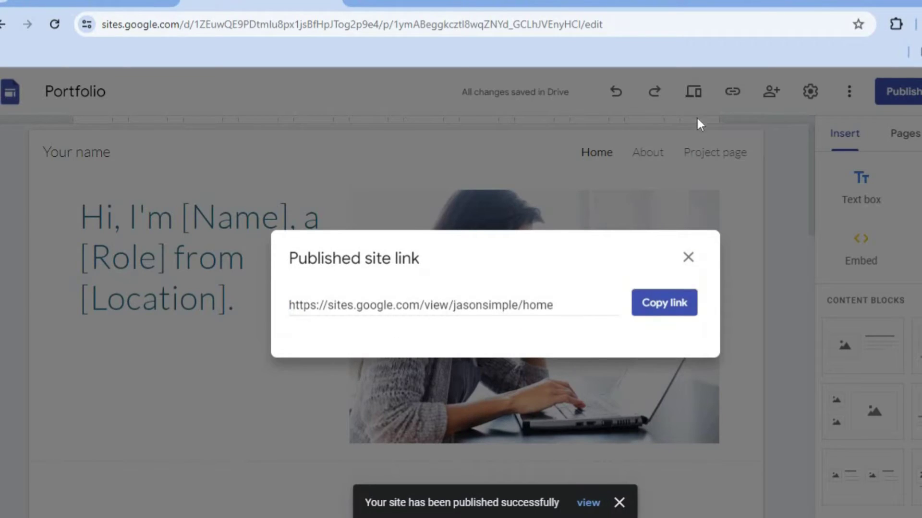
left_click(656, 314)
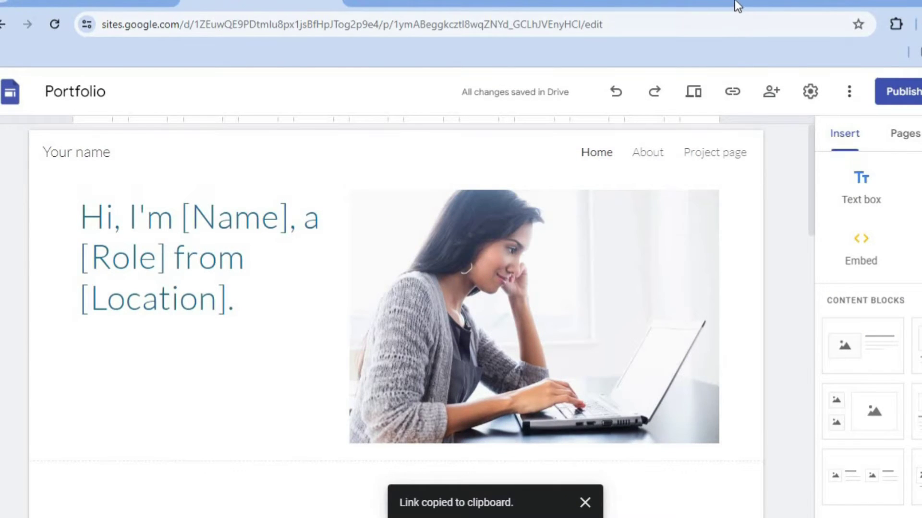
left_click(757, 7)
left_click(306, 308)
right_click(306, 308)
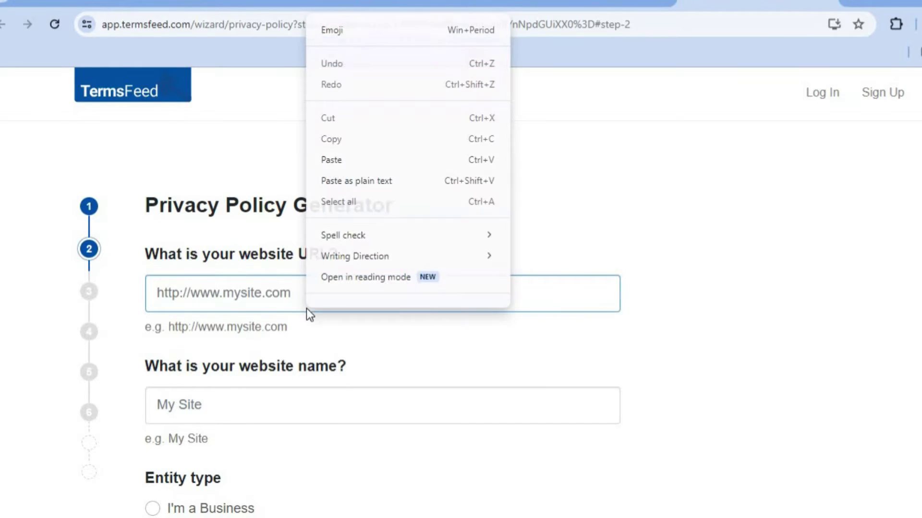
left_click(346, 166)
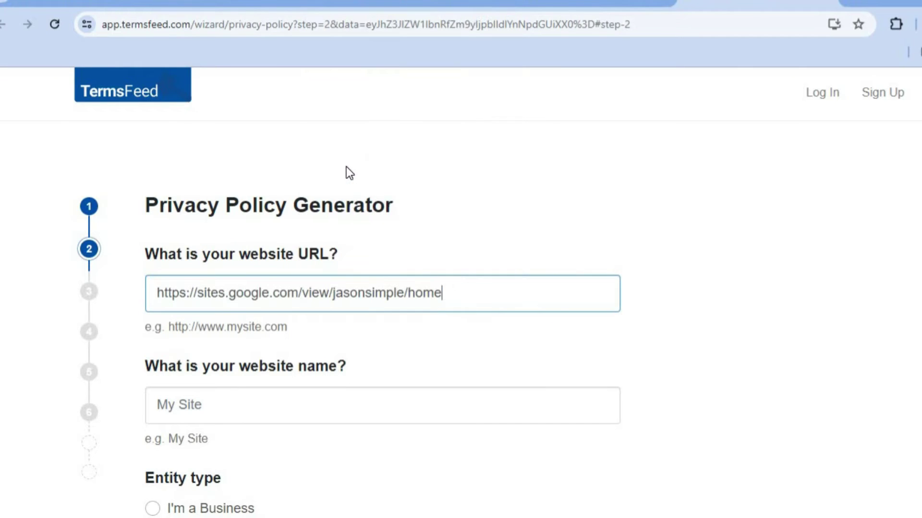
Set the website name to "jason tutorials" and choose "I'm an Individual" as the entity type
left_click(322, 401)
type("jason tutorials")
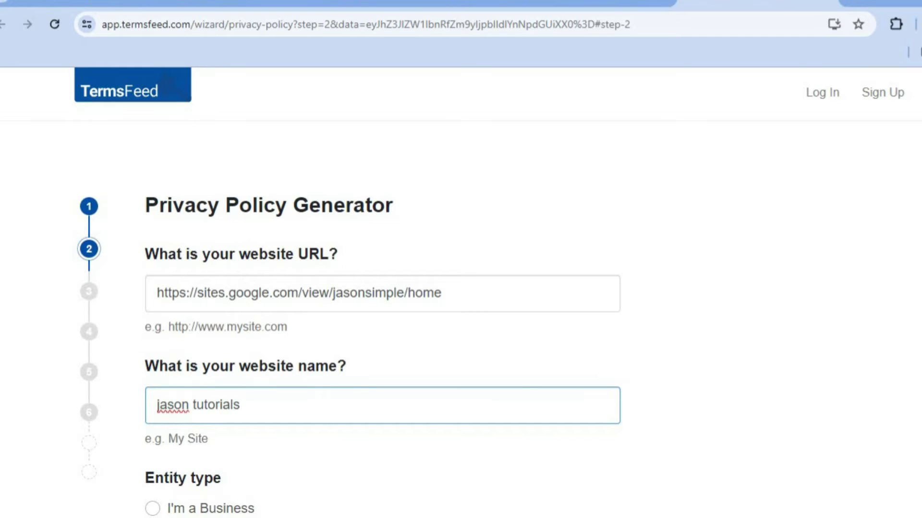
scroll(461, 288, "down", 6)
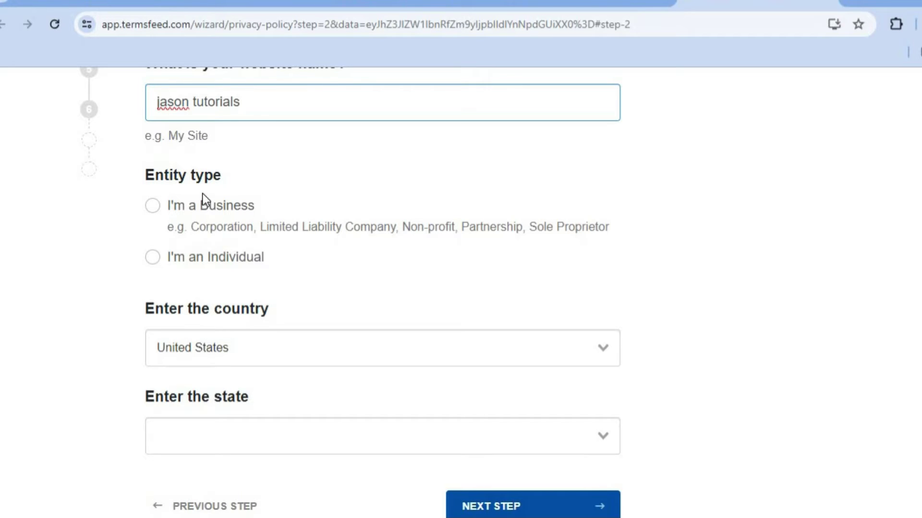
left_click(153, 258)
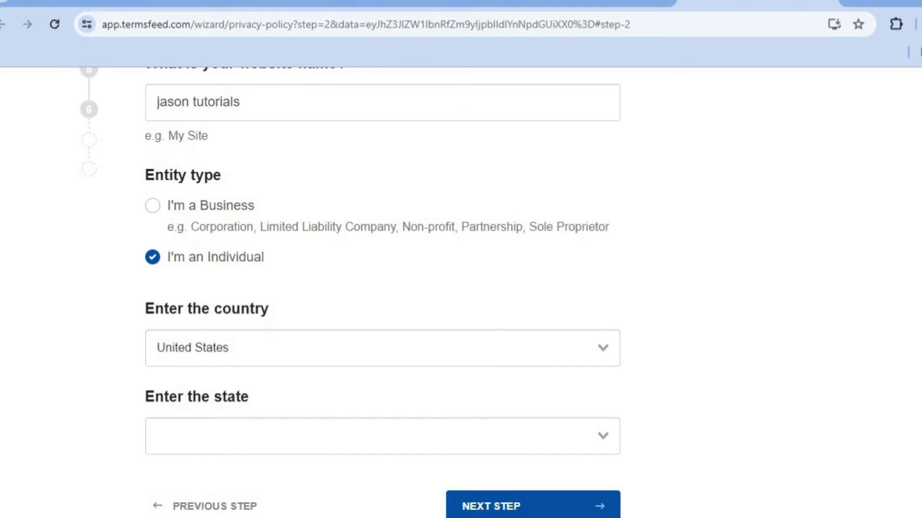
Choose Alaska as the state and continue to the question about collected personal information
scroll(461, 293, "down", 3)
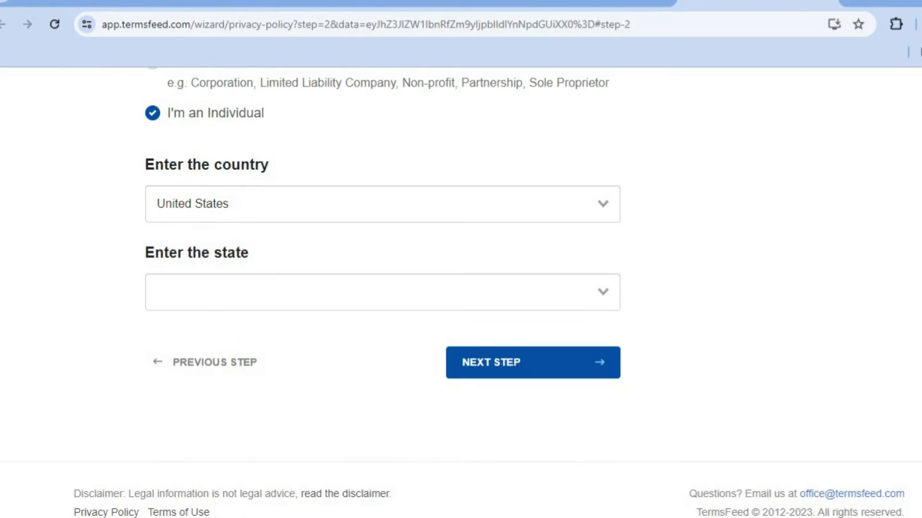
left_click(586, 294)
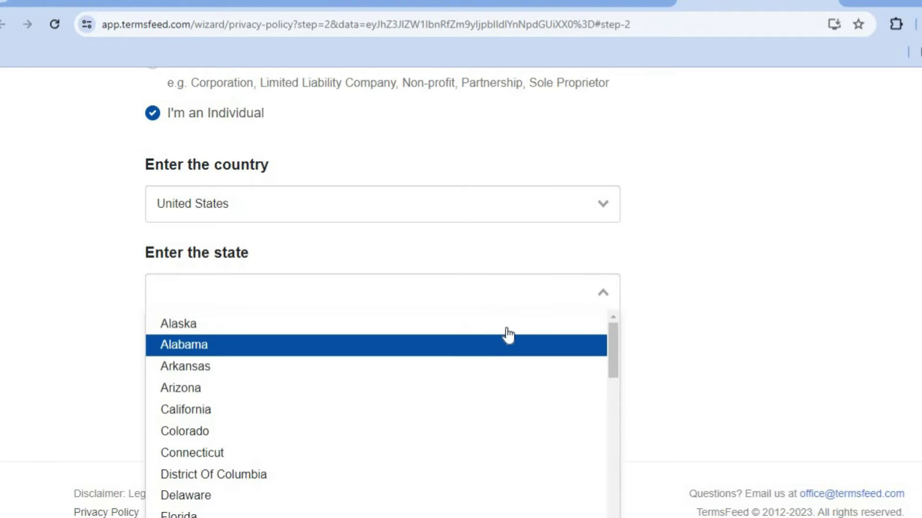
left_click(508, 331)
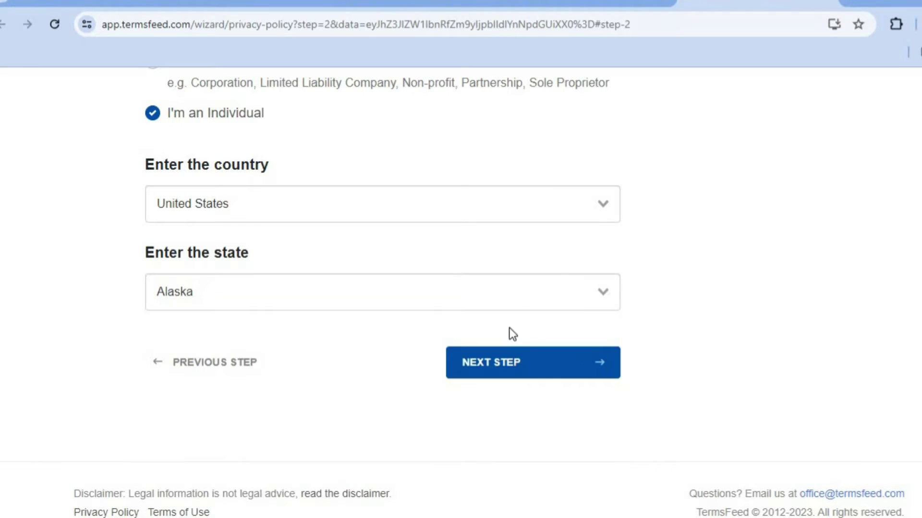
left_click(548, 370)
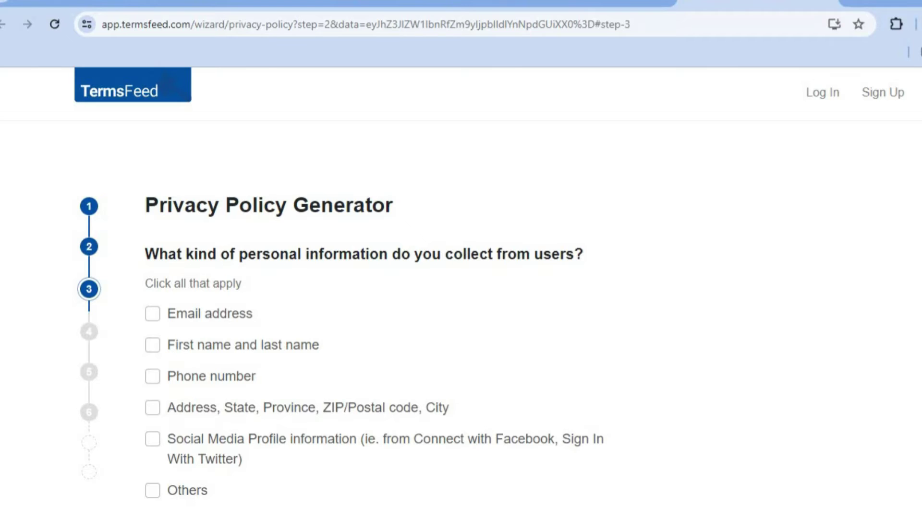
Select Email address as the personal information collected from users and continue to the contact question
scroll(461, 288, "down", 2)
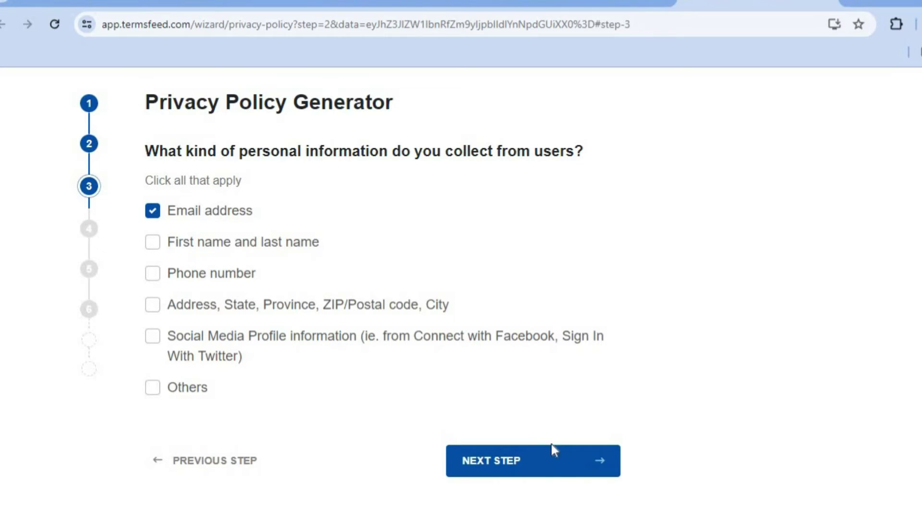
left_click(555, 464)
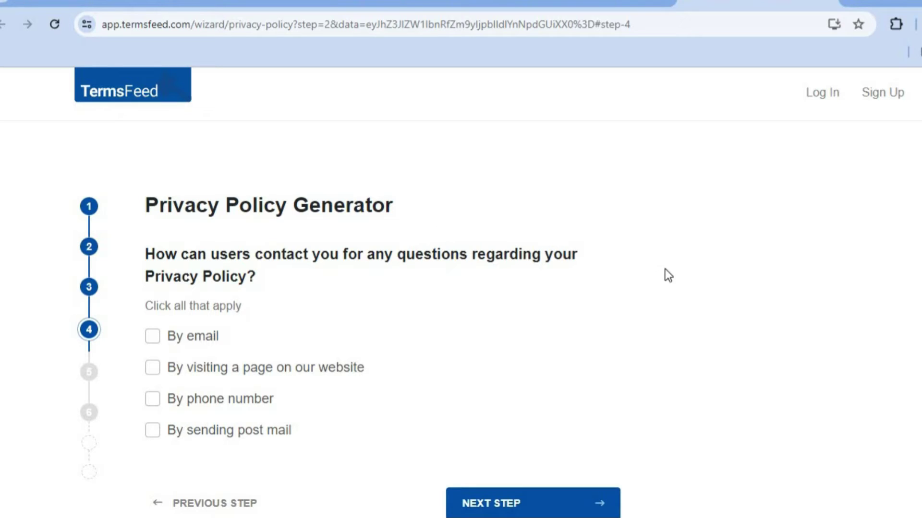
Choose visiting a page on the website as the only contact method, leaving email and phone number unselected
scroll(461, 288, "down", 2)
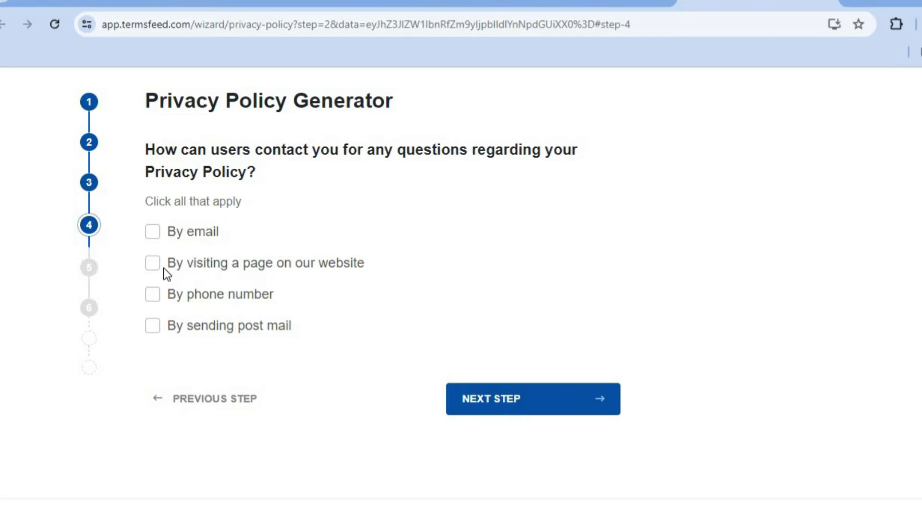
left_click(160, 234)
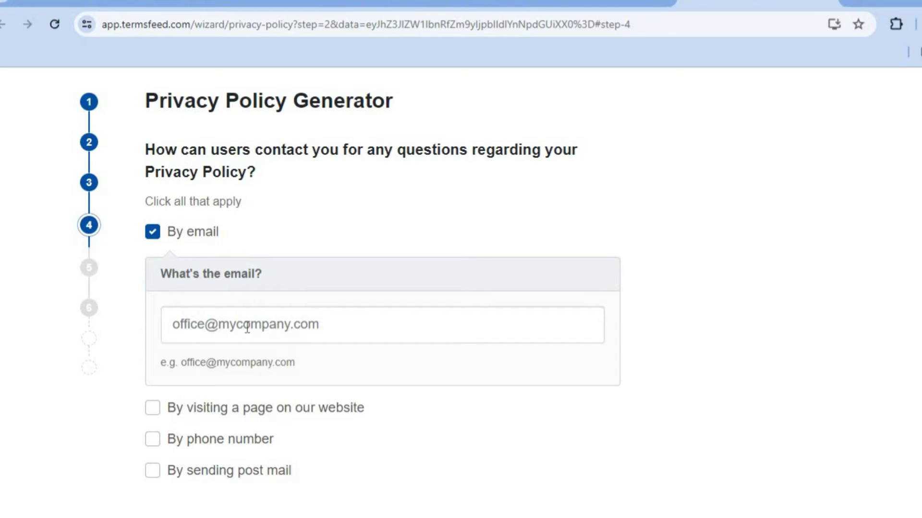
left_click(249, 413)
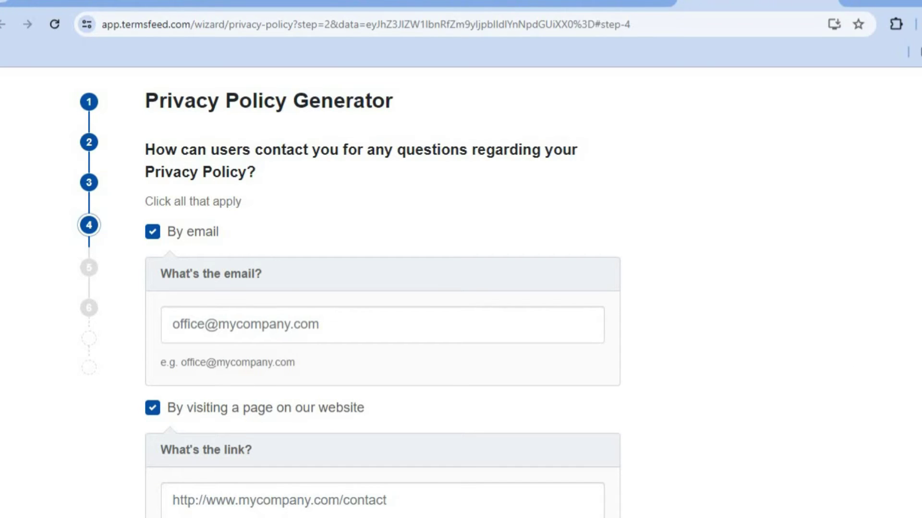
scroll(382, 288, "down", 4)
scroll(382, 288, "up", 3)
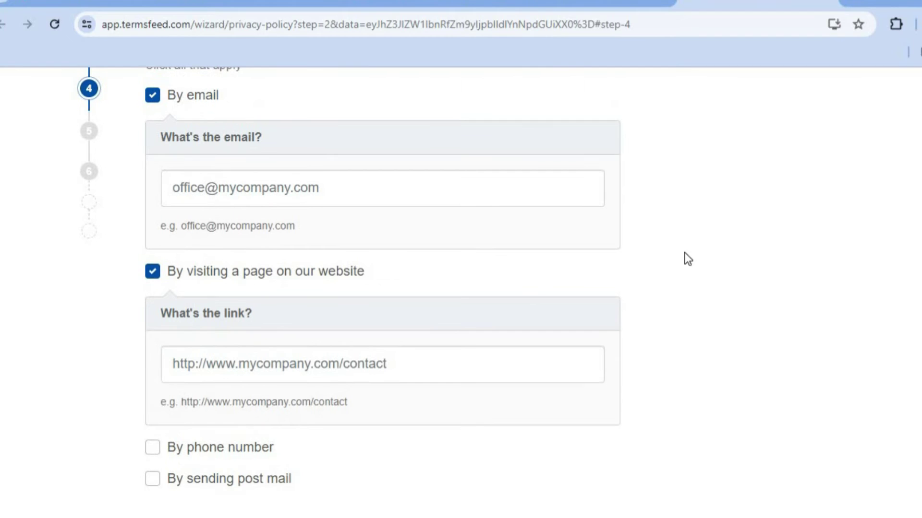
left_click(156, 96)
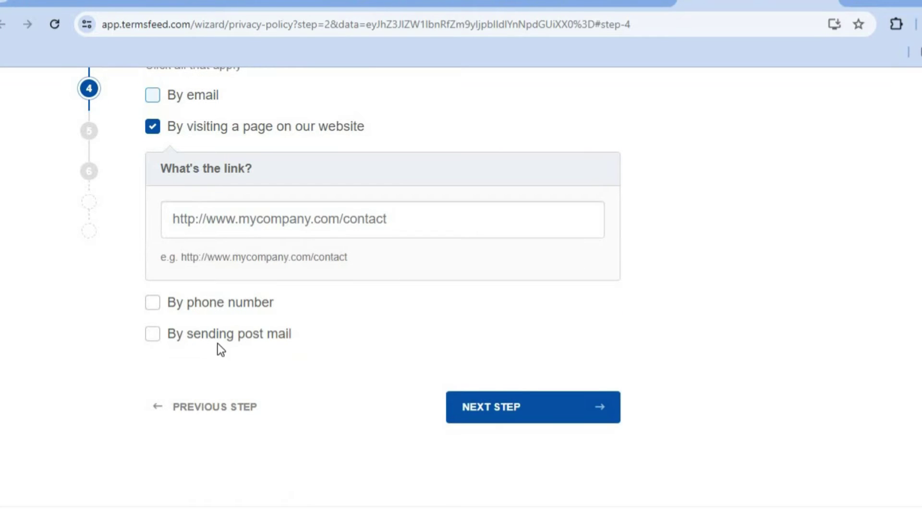
left_click(220, 310)
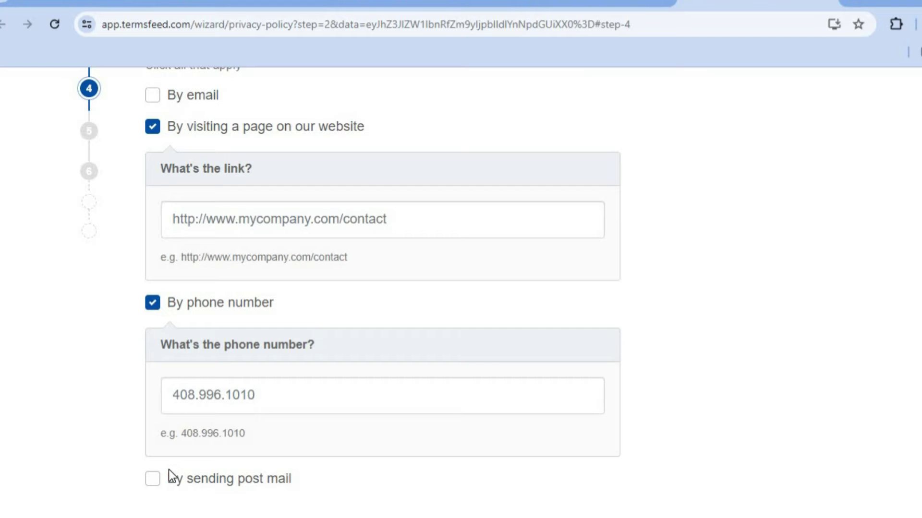
left_click(153, 303)
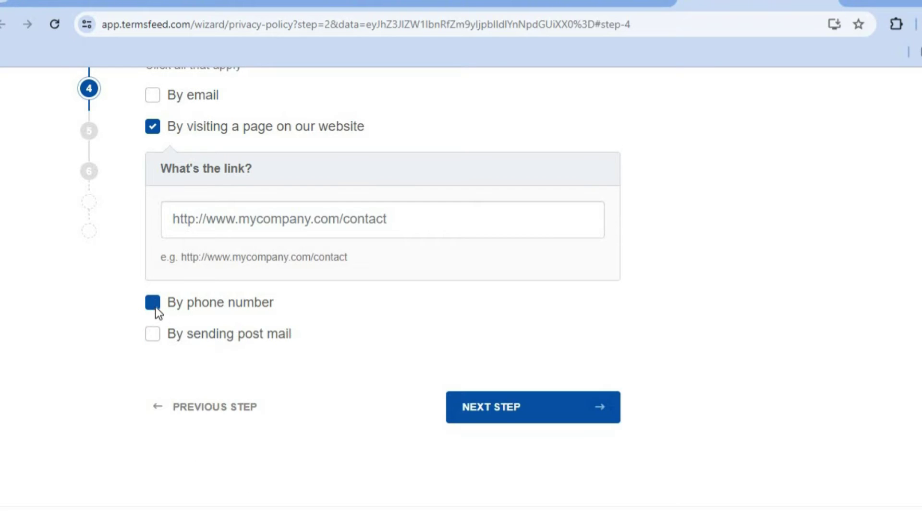
Paste the copied site address as the contact page link and continue to the Professional Privacy Policy options
left_click(396, 220)
right_click(303, 226)
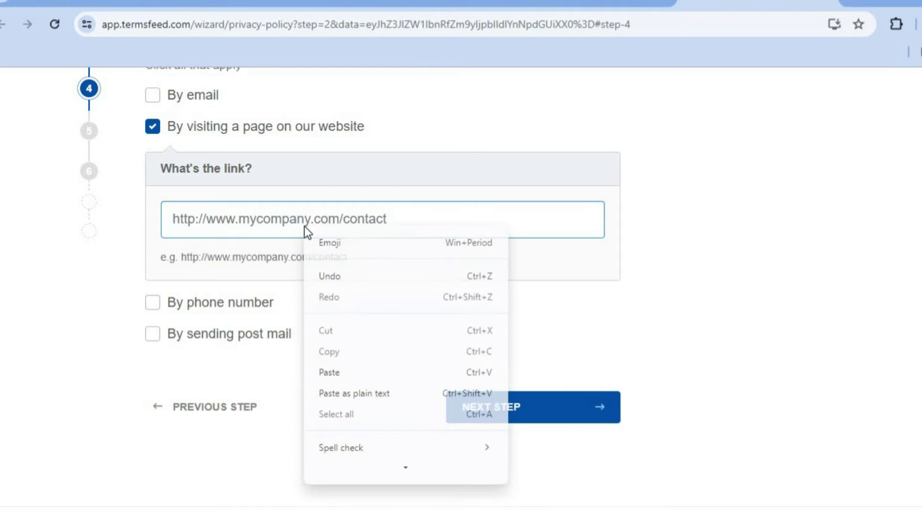
left_click(318, 366)
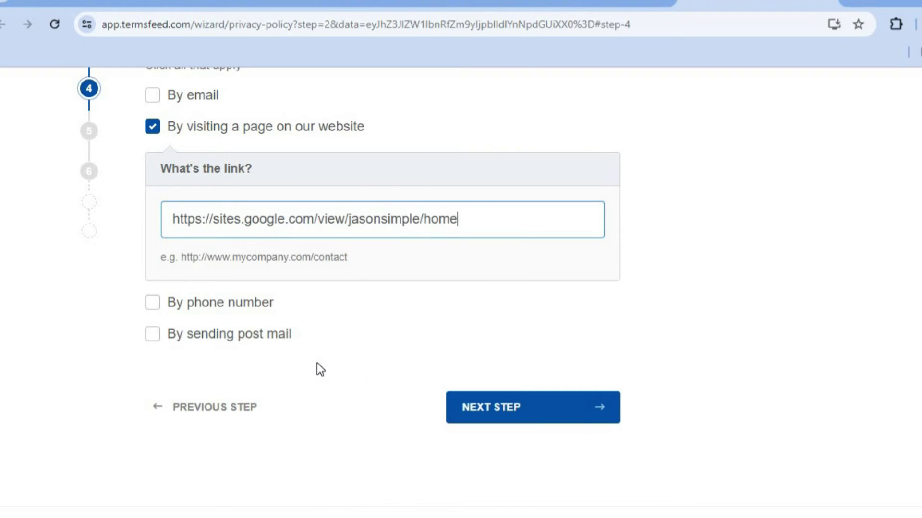
left_click(532, 408)
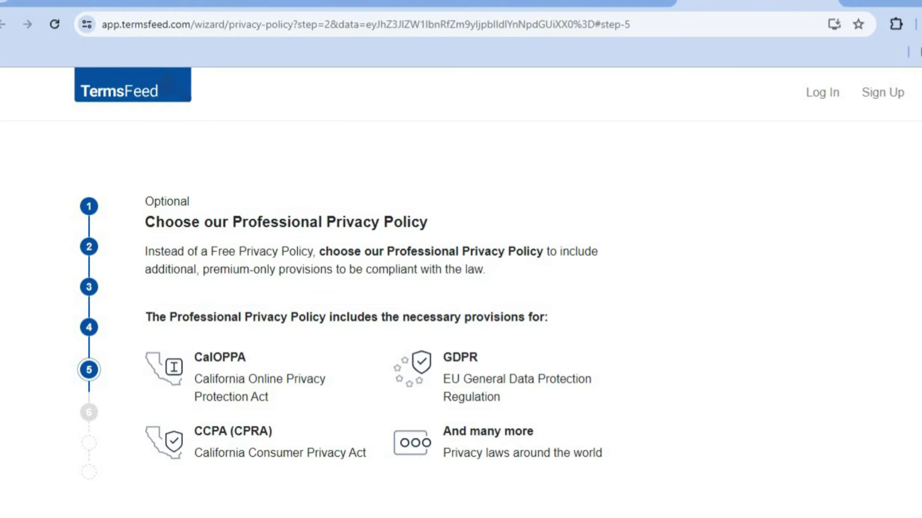
Decline the Professional Privacy Policy upgrade and continue to the e-mail address step
scroll(461, 288, "down", 4)
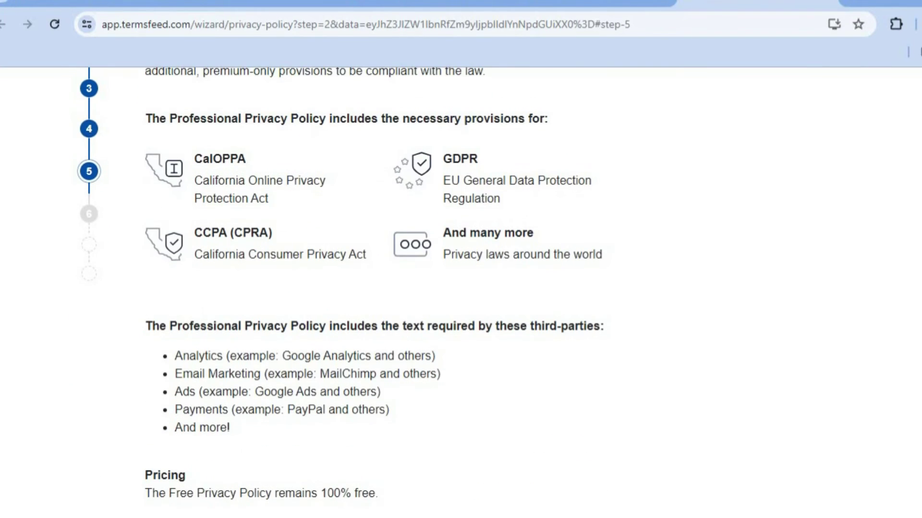
scroll(340, 291, "up", 2)
scroll(340, 291, "down", 3)
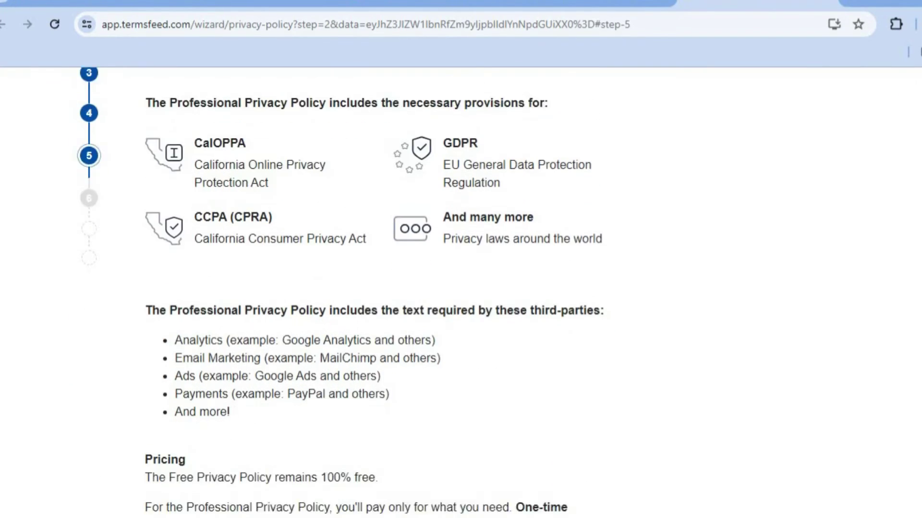
scroll(348, 288, "down", 5)
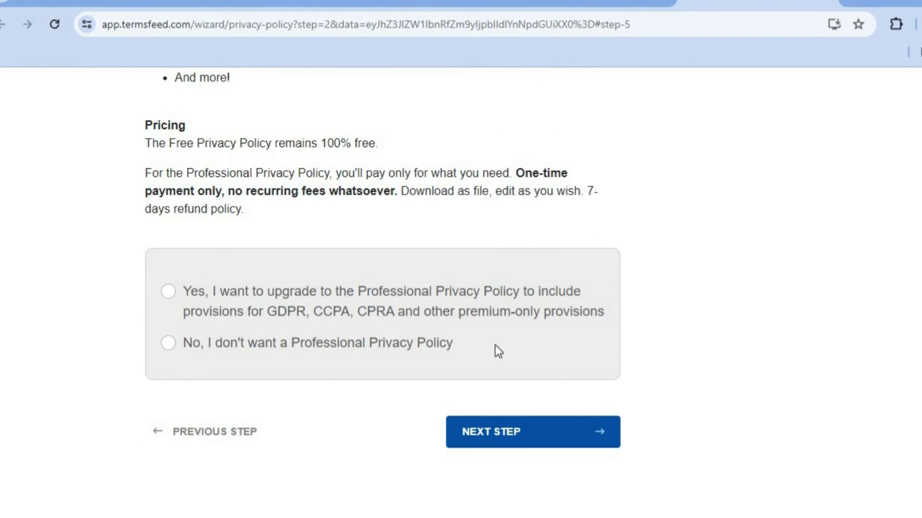
left_click(174, 344)
left_click(549, 433)
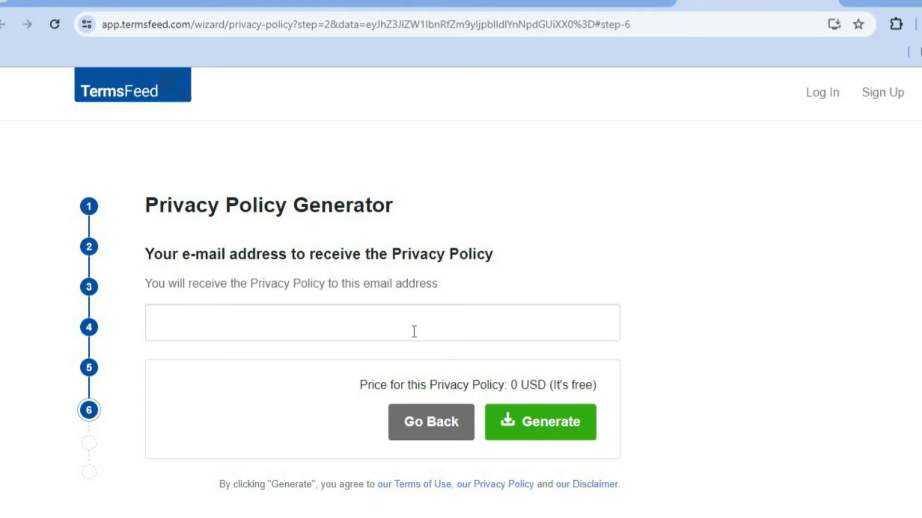
Enter the e-mail address that receives the policy and generate the free Privacy Policy
left_click(540, 434)
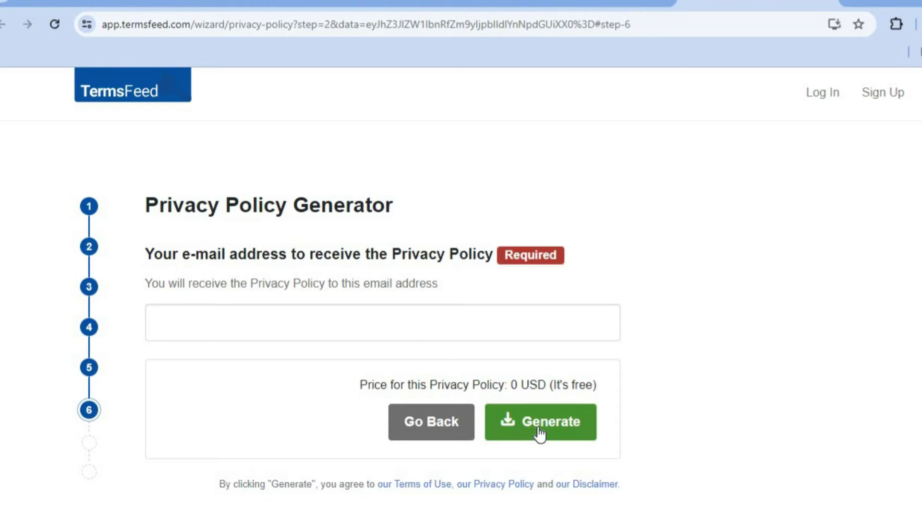
left_click(384, 320)
left_click(531, 422)
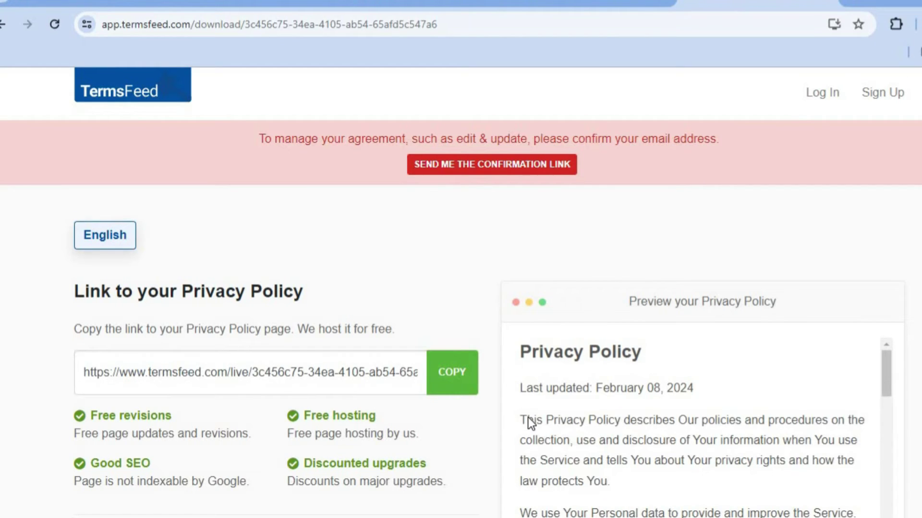
Copy the full HTML code of the generated Privacy Policy to the clipboard
scroll(645, 350, "down", 4)
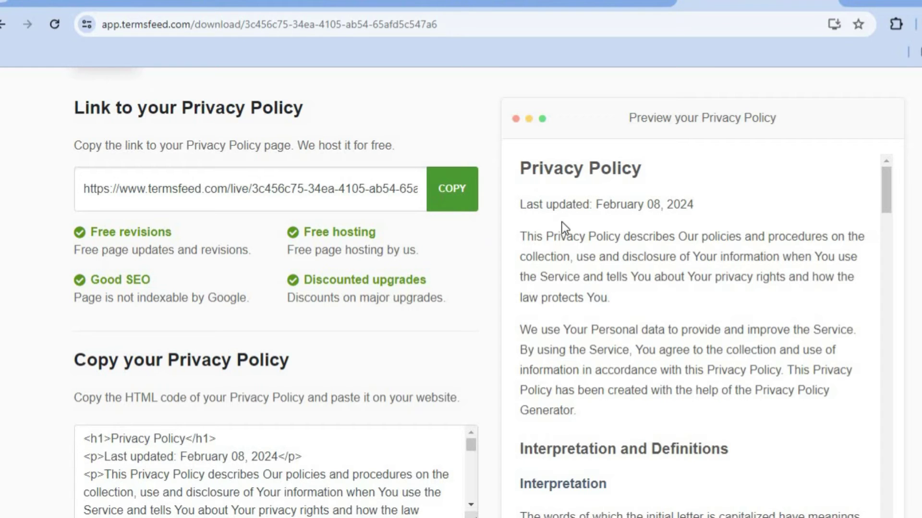
scroll(527, 278, "down", 4)
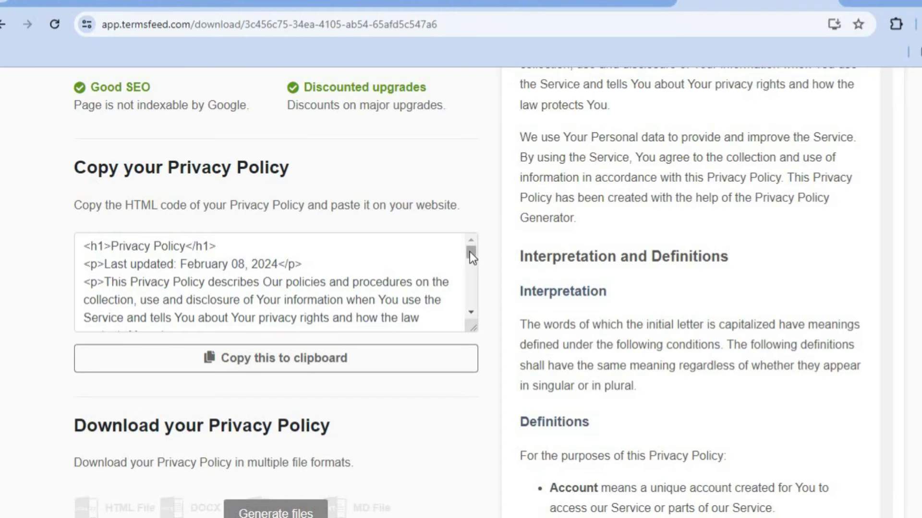
left_click_drag(470, 252, 473, 341)
key("ctrl+a")
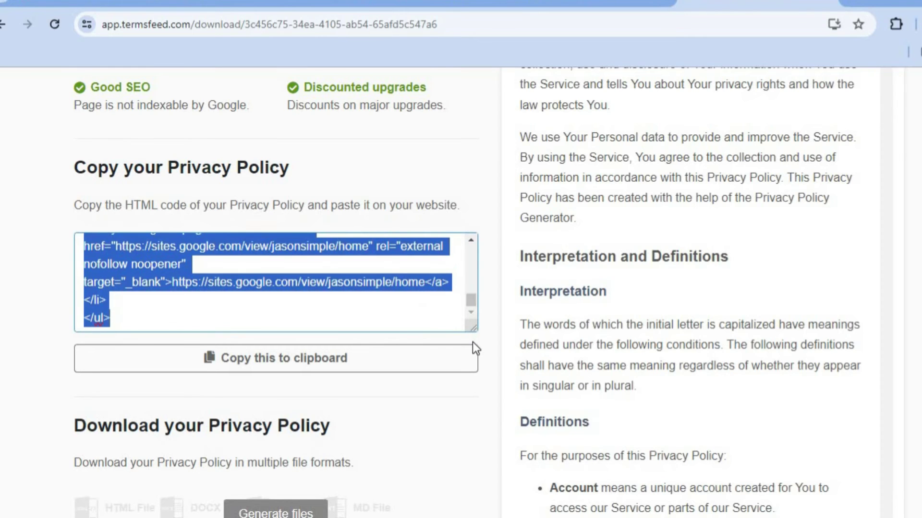
left_click(298, 363)
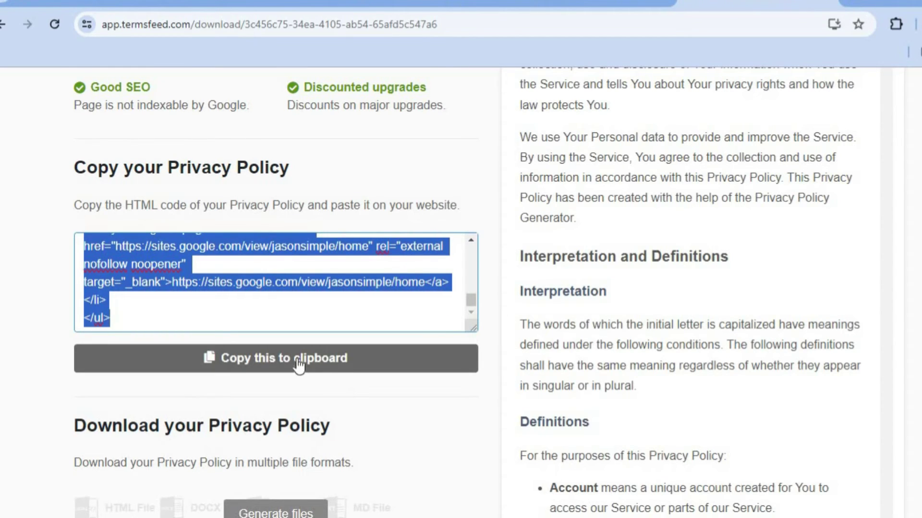
left_click(298, 365)
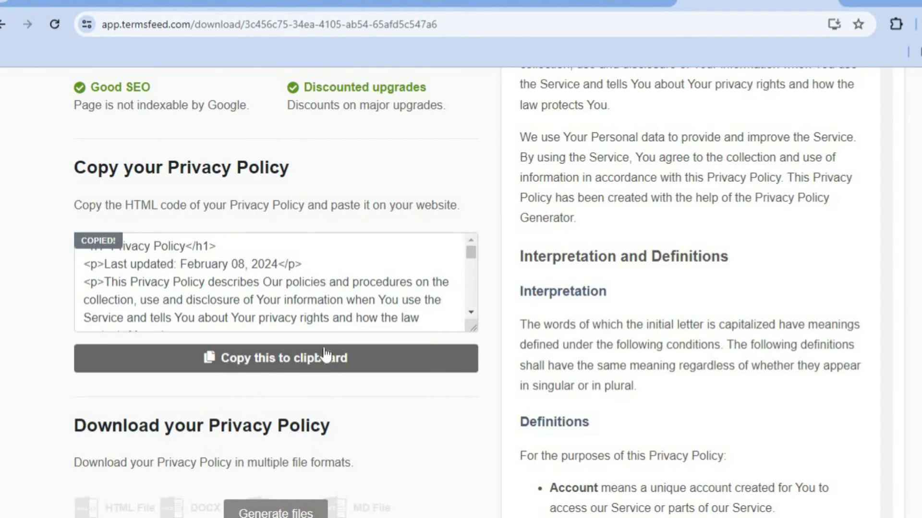
Switch to the Portfolio site in the Google Sites editor and add a full page embed named PRIVACY POLICY
left_click(261, 1)
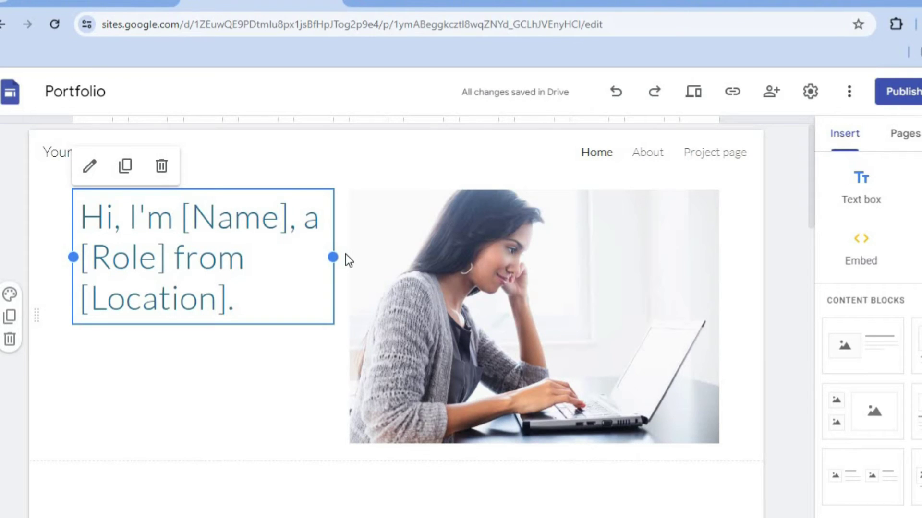
left_click(906, 139)
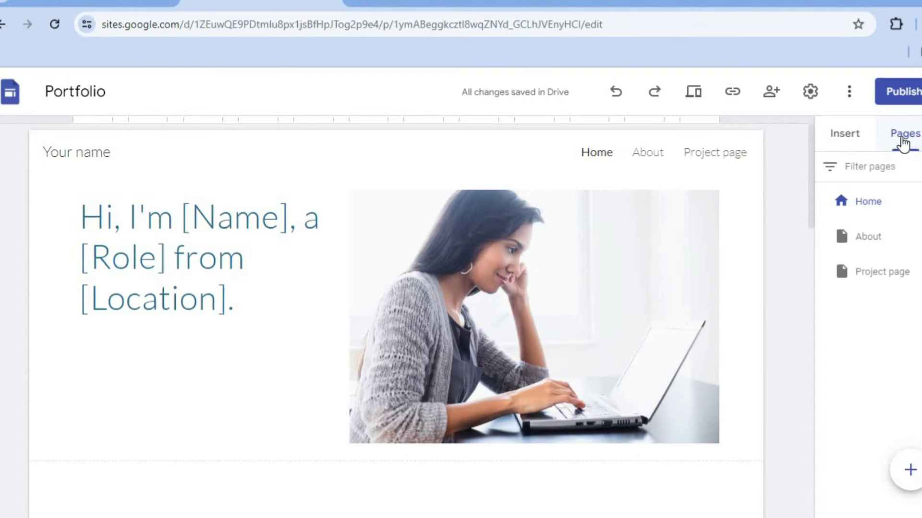
mouse_move(914, 473)
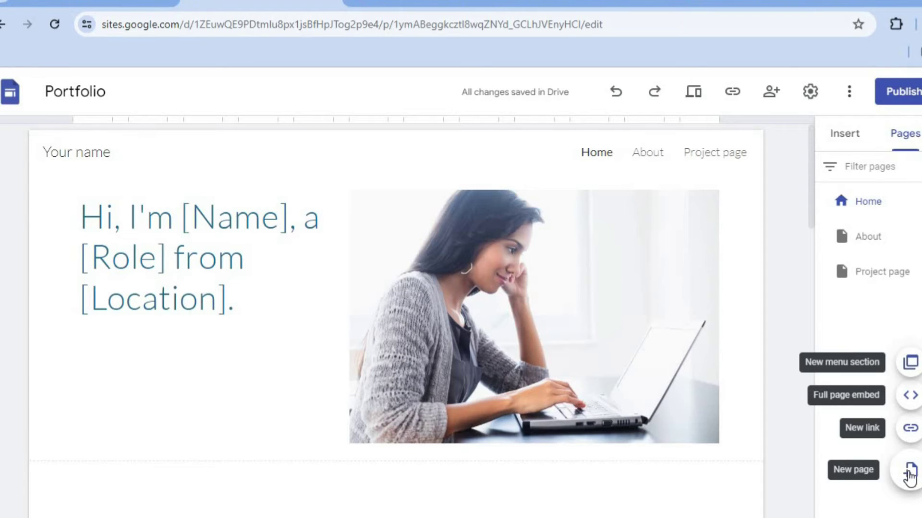
left_click(906, 399)
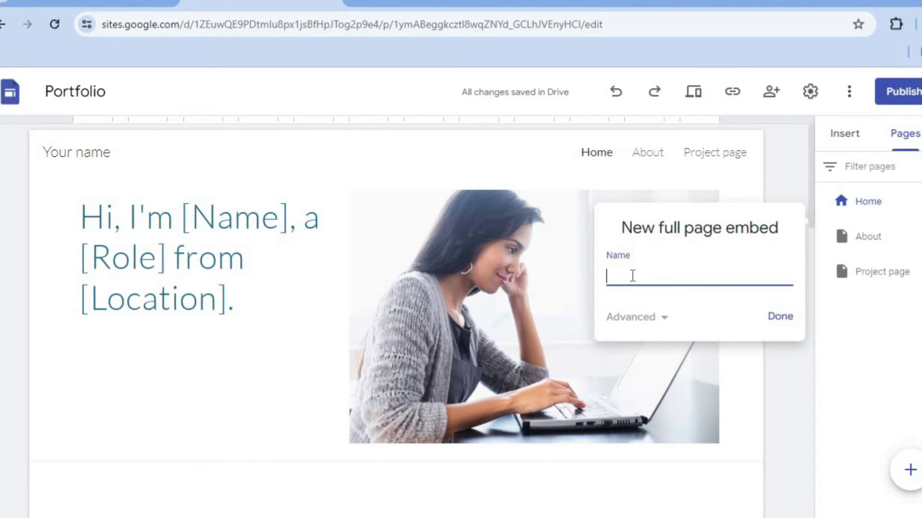
type("PRIVACY POLICY")
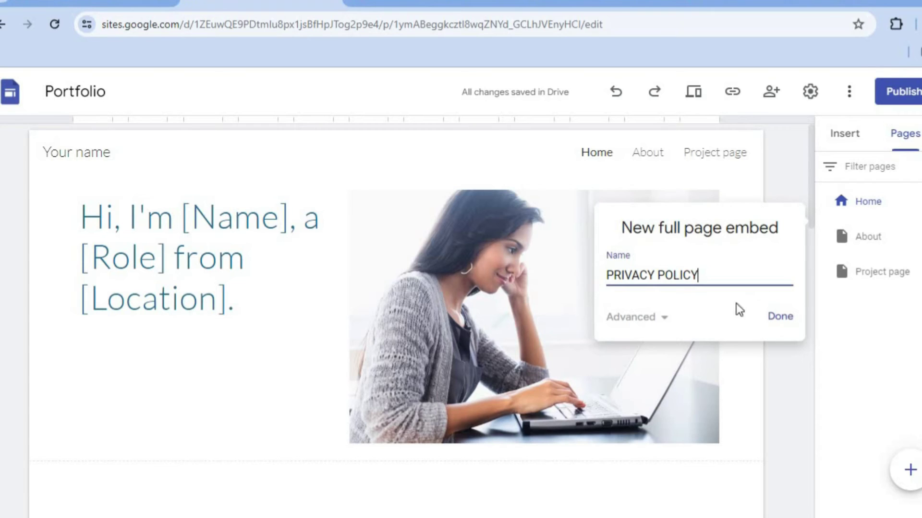
left_click(782, 318)
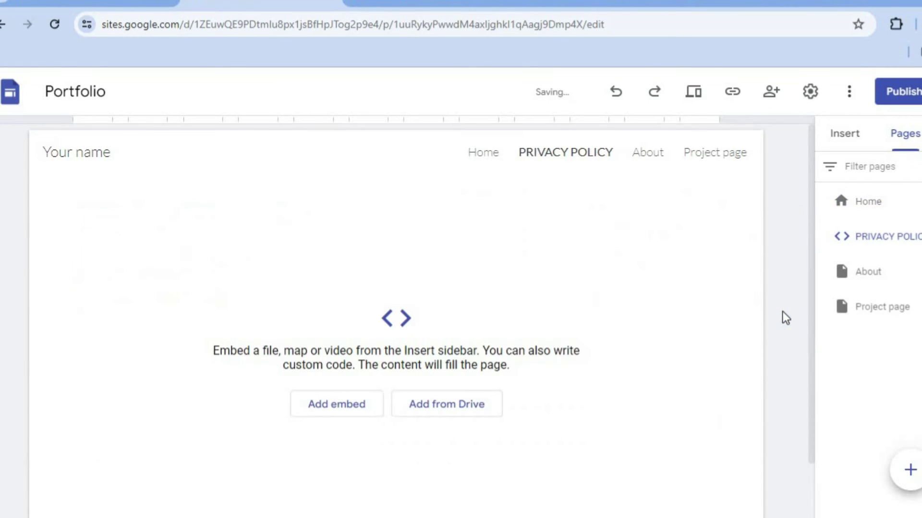
Embed the copied HTML code as the content of the PRIVACY POLICY page
left_click(341, 406)
left_click(386, 258)
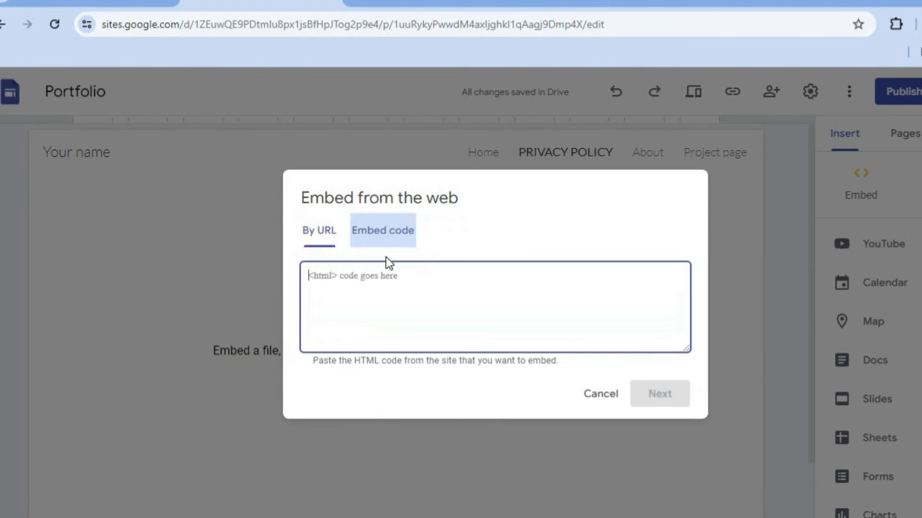
right_click(395, 275)
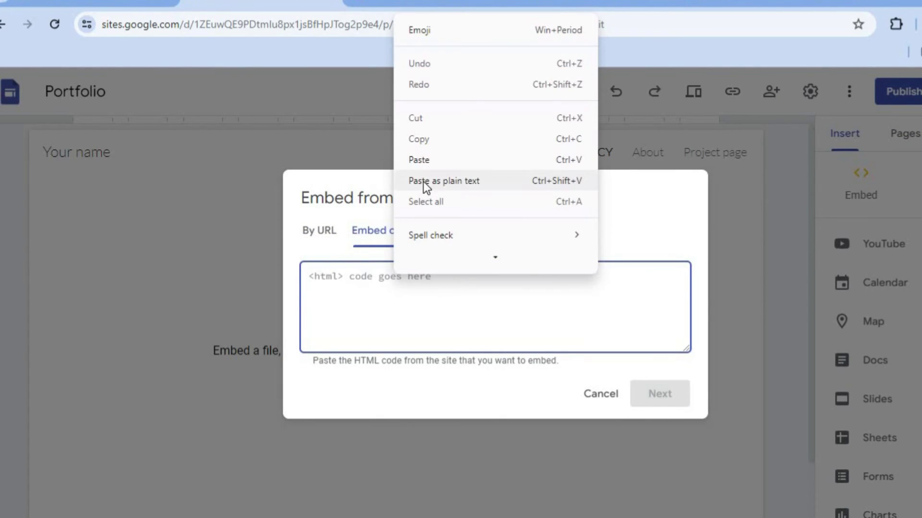
left_click(425, 158)
left_click(652, 388)
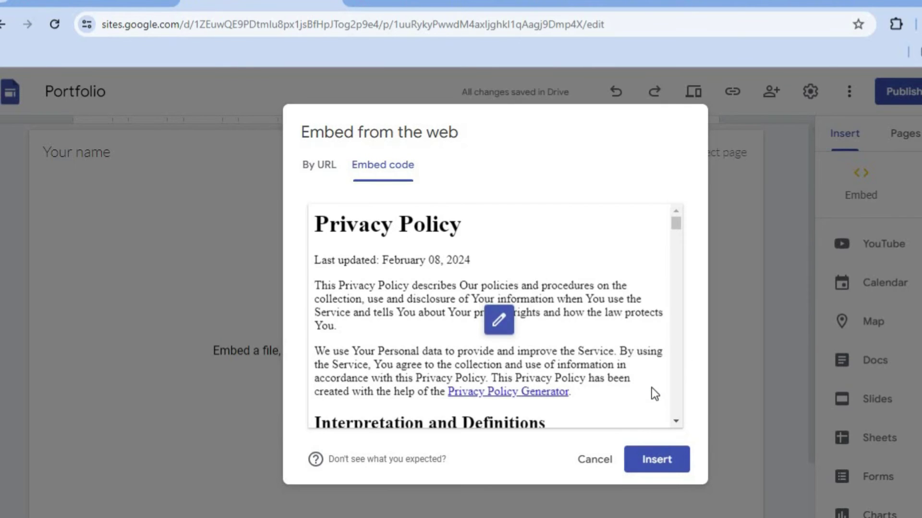
left_click(666, 475)
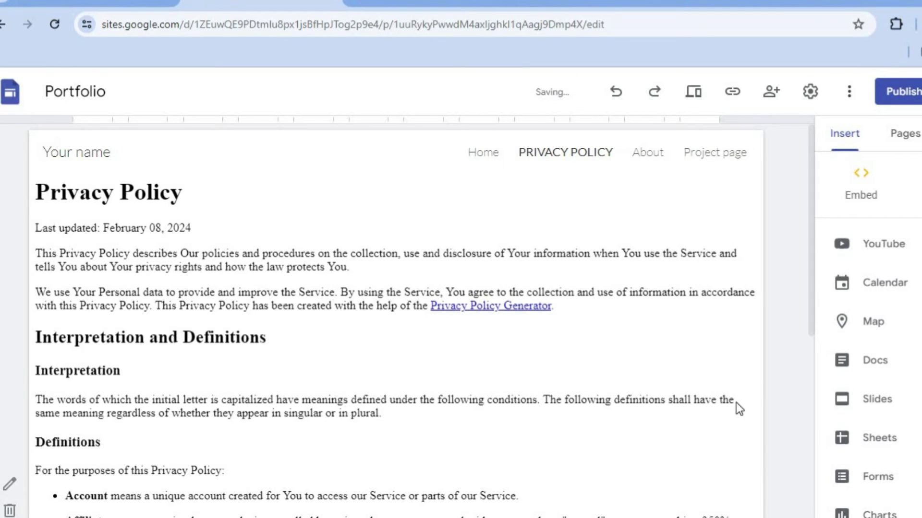
Review the embedded policy text on the PRIVACY POLICY page down to the footer and back up
scroll(800, 375, "down", 1)
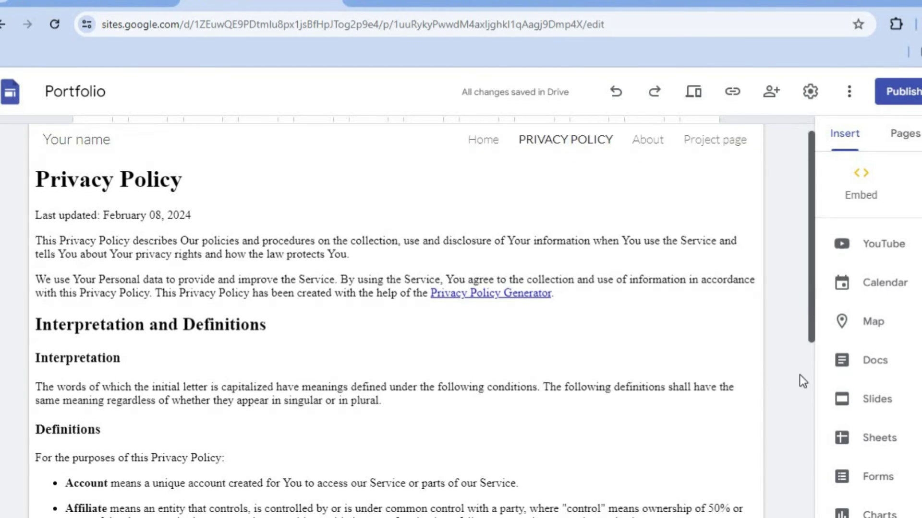
scroll(781, 464, "down", 6)
scroll(783, 334, "up", 5)
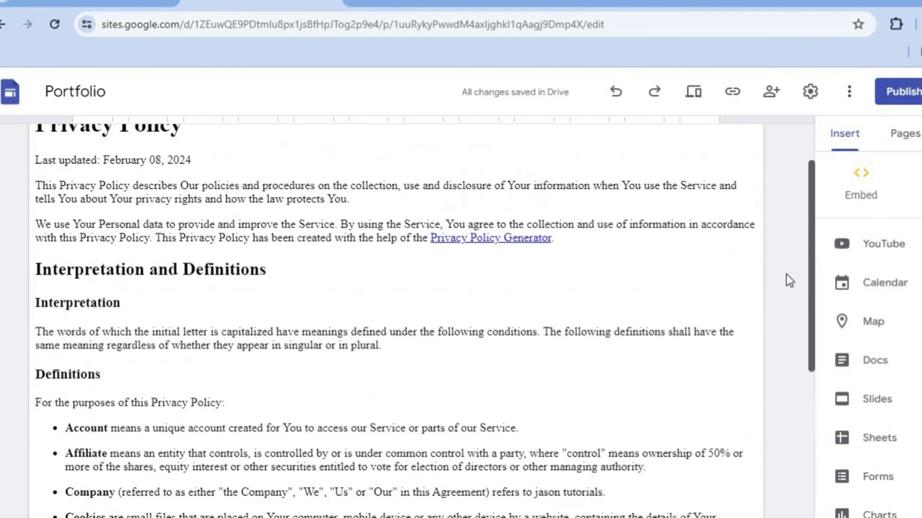
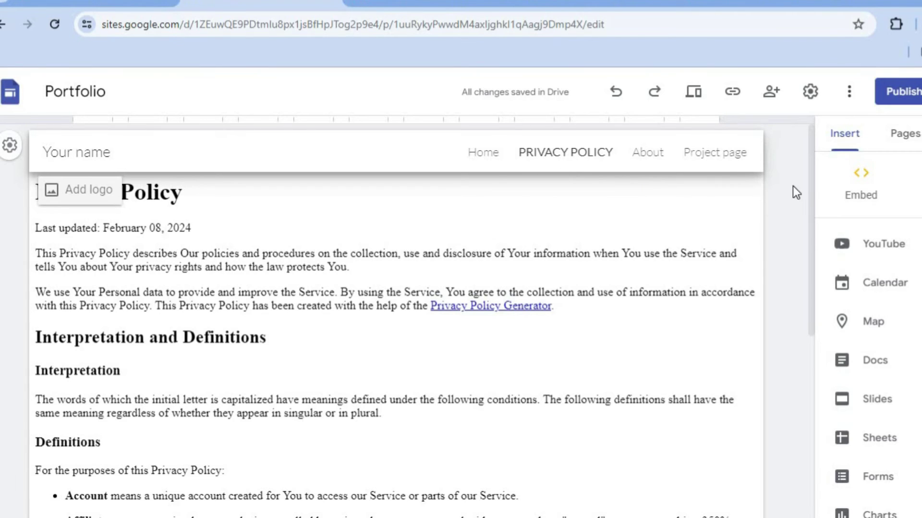
left_click_drag(810, 183, 810, 367)
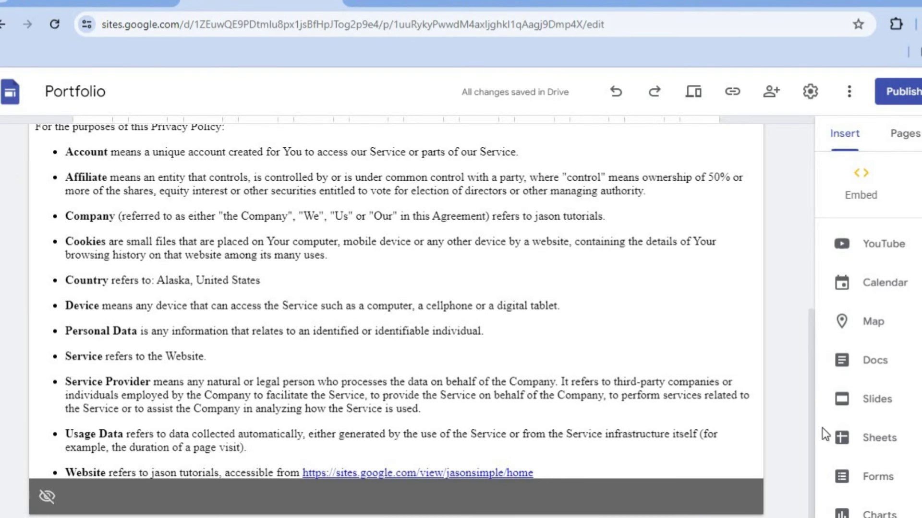
left_click_drag(813, 394, 822, 200)
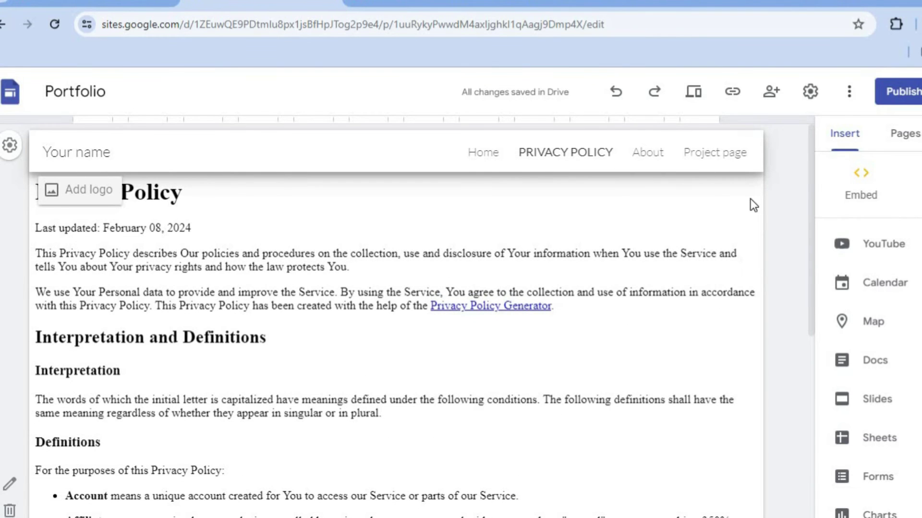
Open the Home page and add the text PRIVACY POLICY to its footer
left_click(902, 140)
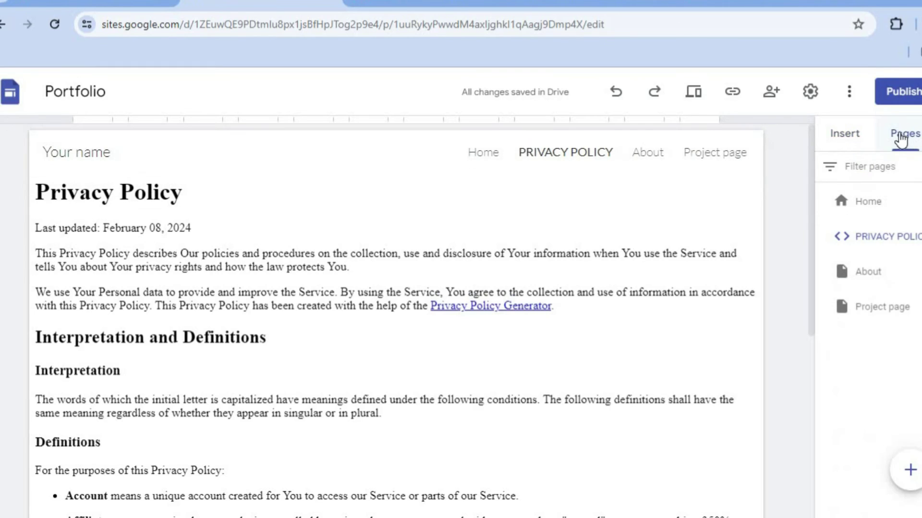
left_click(867, 206)
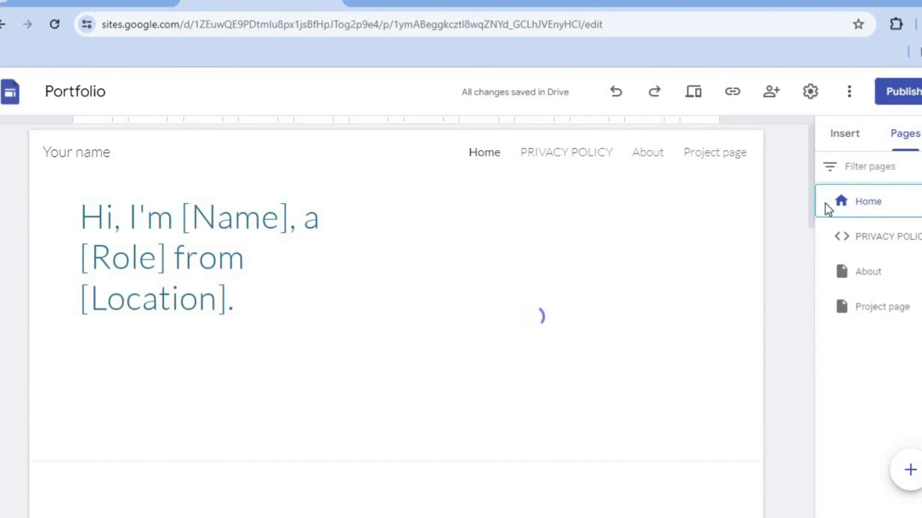
left_click_drag(811, 189, 802, 513)
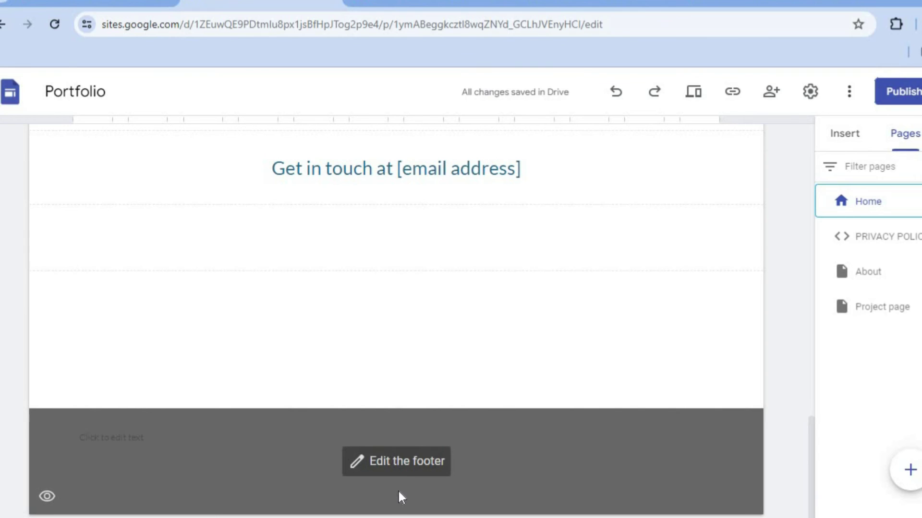
left_click(398, 469)
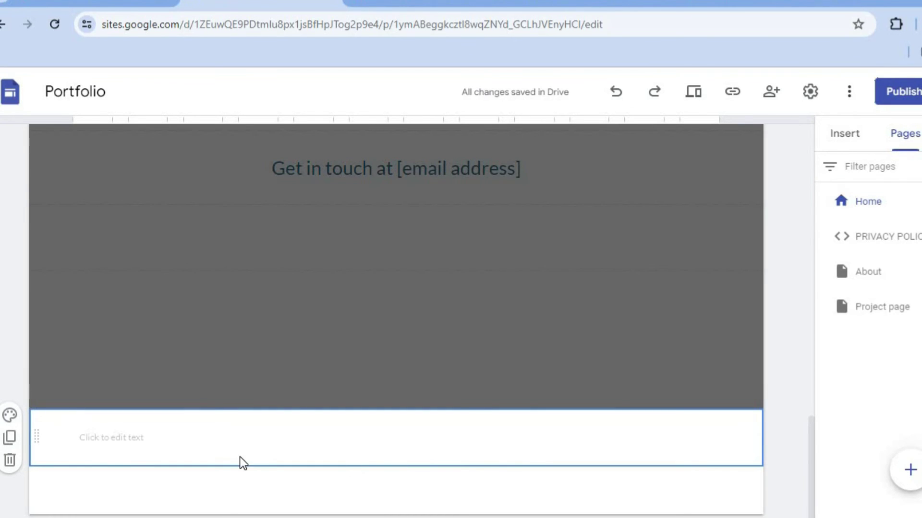
left_click(120, 438)
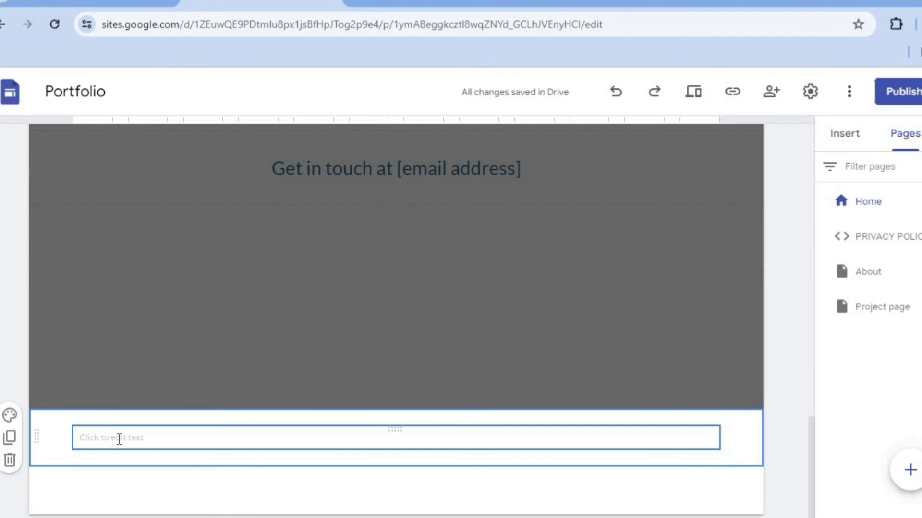
left_click(120, 438)
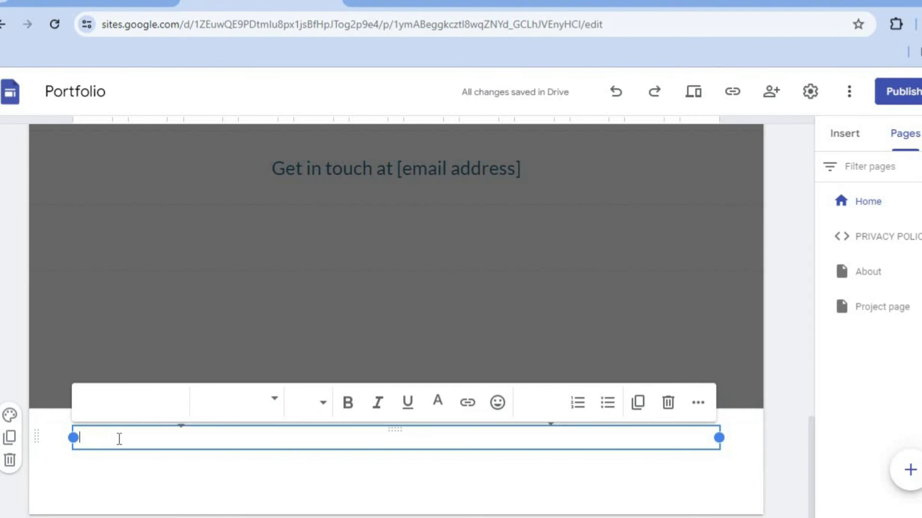
type("PRIVA")
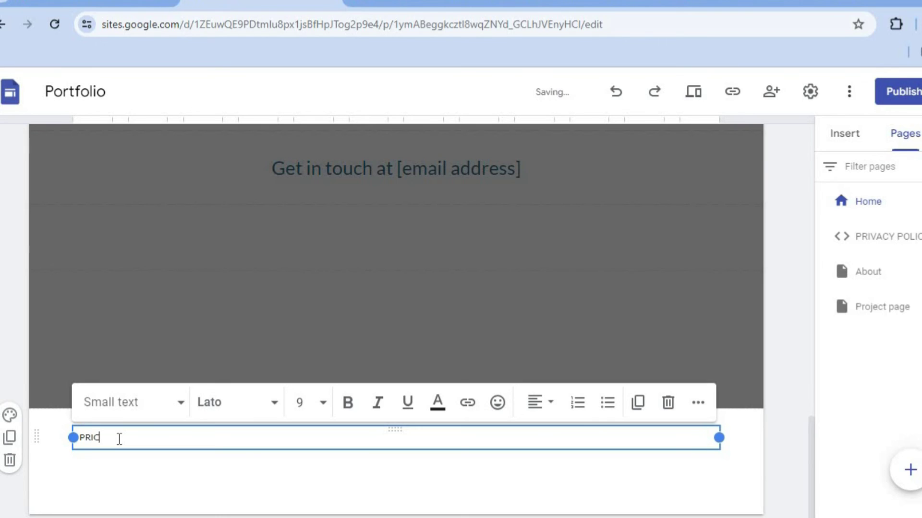
type("CY POLICY")
Link the PRIVACY POLICY text in the Home page footer to the site's PRIVACY POLICY page
left_click_drag(149, 441, 116, 444)
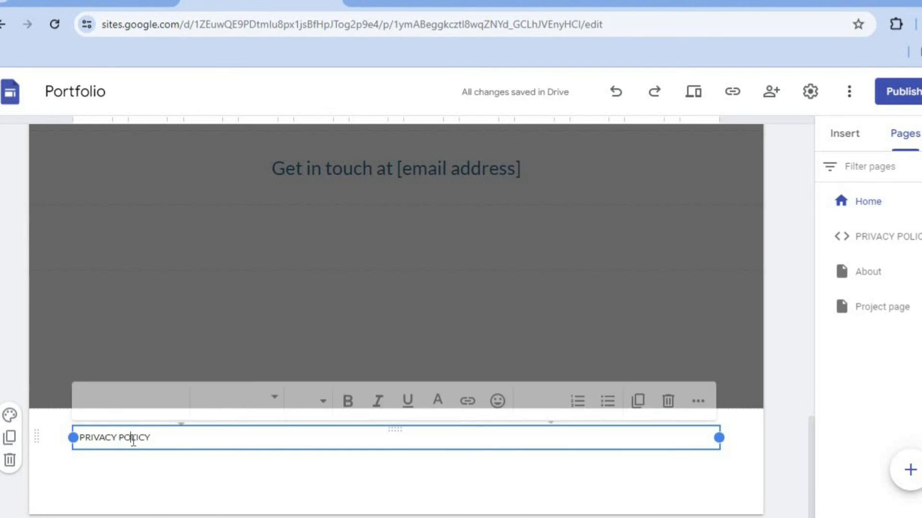
triple_click(131, 439)
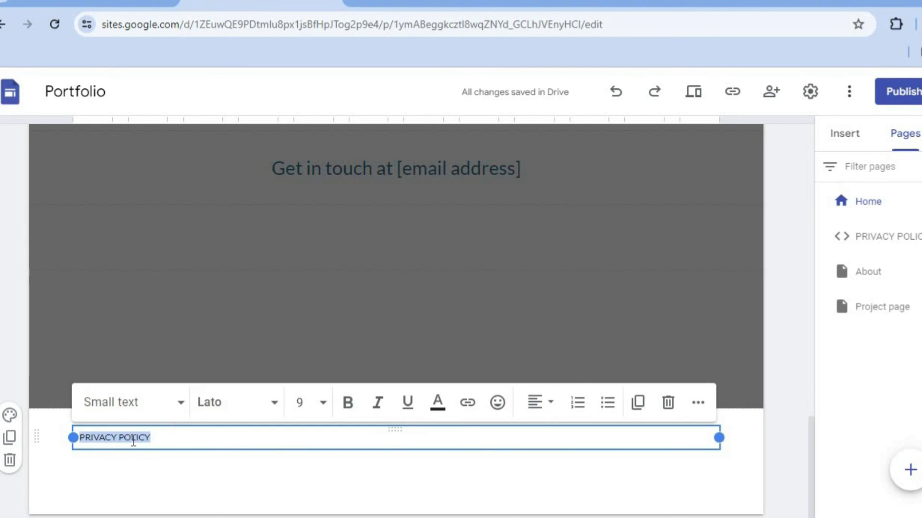
left_click(468, 411)
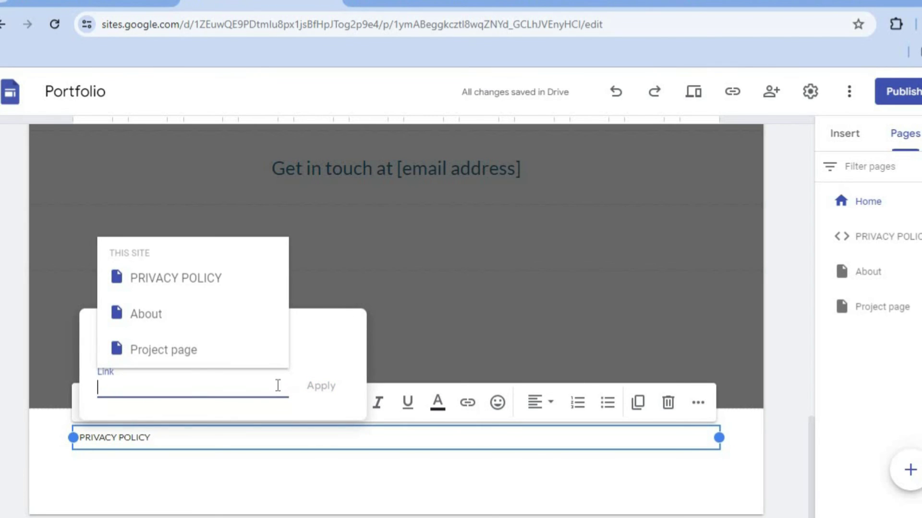
left_click(210, 290)
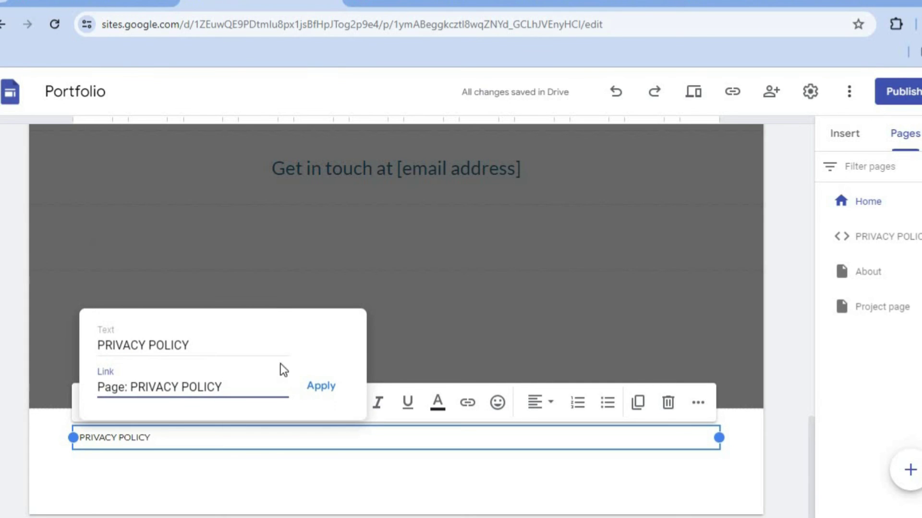
left_click(320, 390)
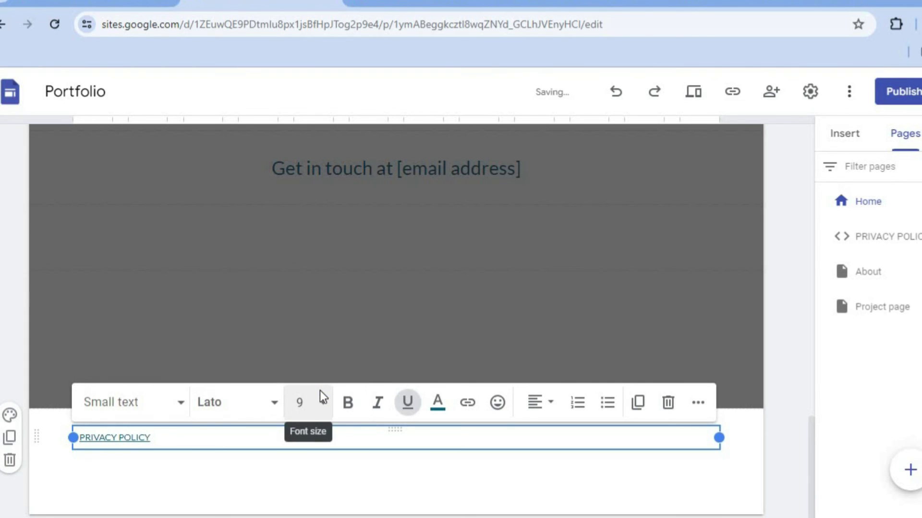
left_click(785, 414)
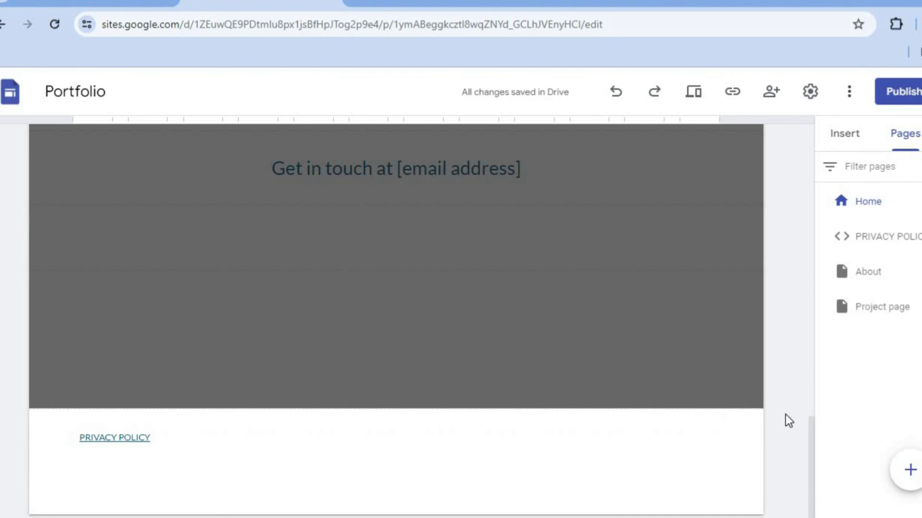
Publish the Portfolio site and view the live home page down to its footer and back up
left_click_drag(810, 447, 811, 117)
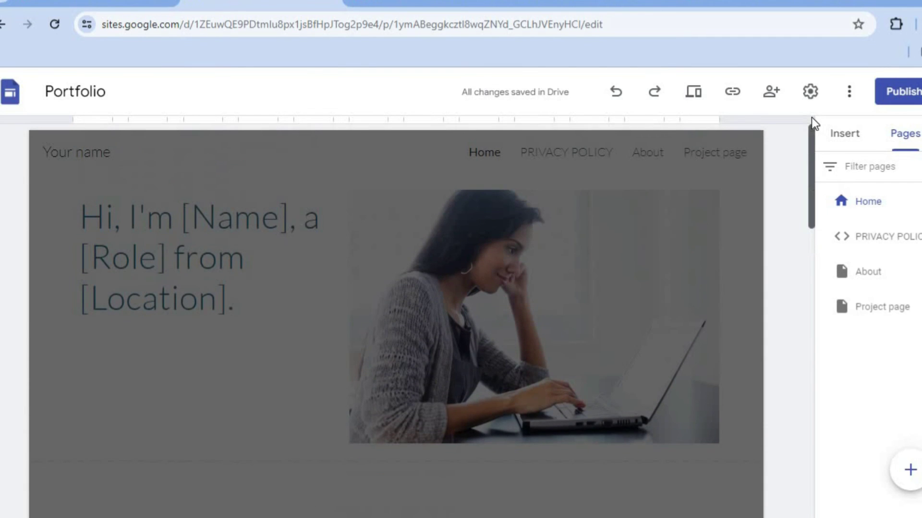
left_click(907, 98)
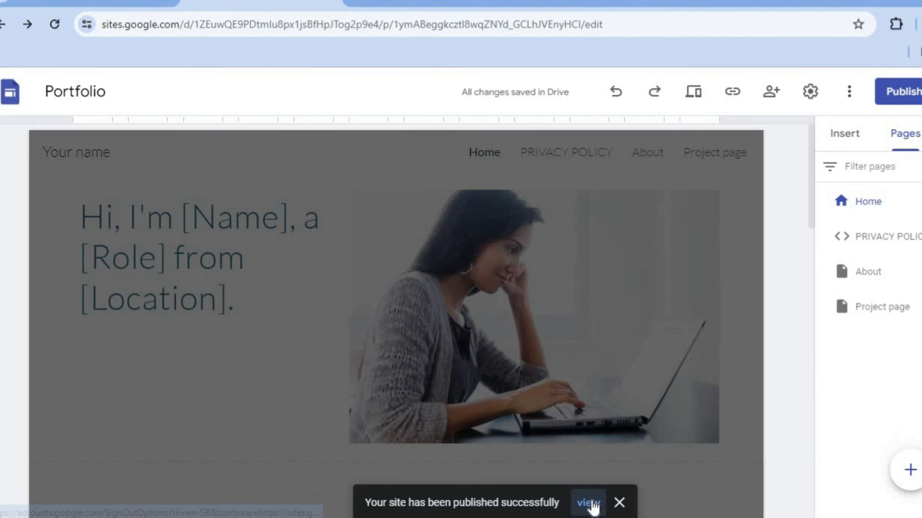
left_click(588, 502)
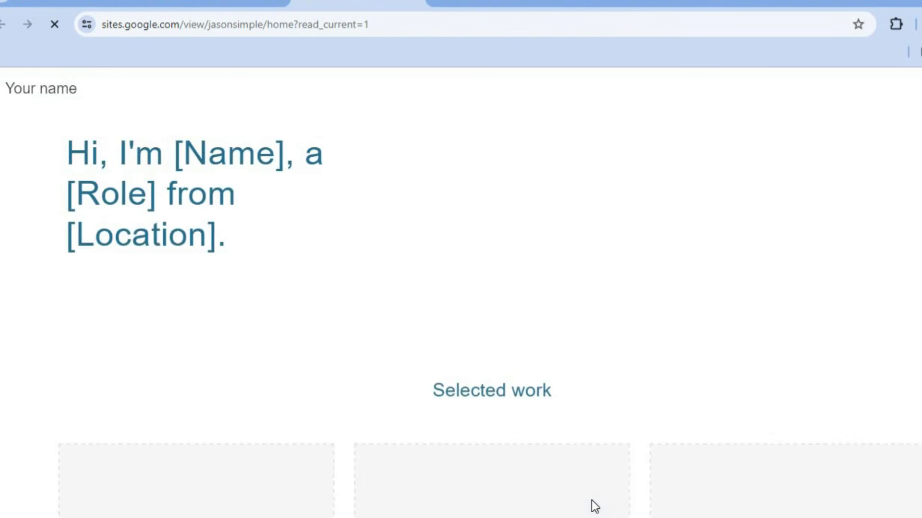
scroll(461, 288, "down", 12)
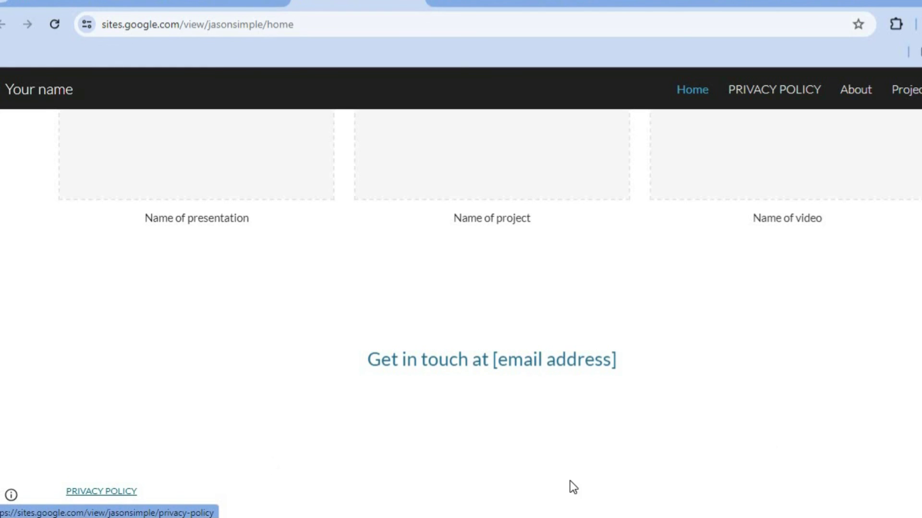
scroll(832, 115, "up", 12)
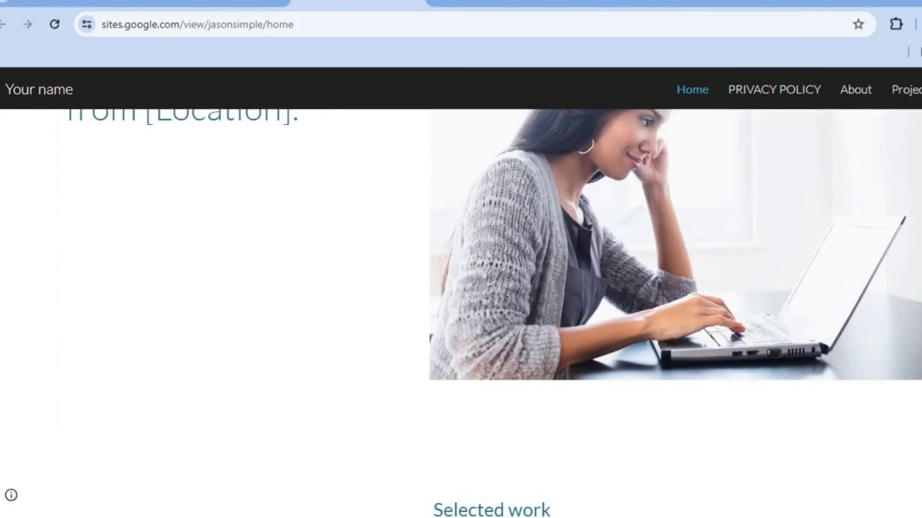
Return to the site editor and hide the PRIVACY POLICY page from the site navigation
left_click(224, 4)
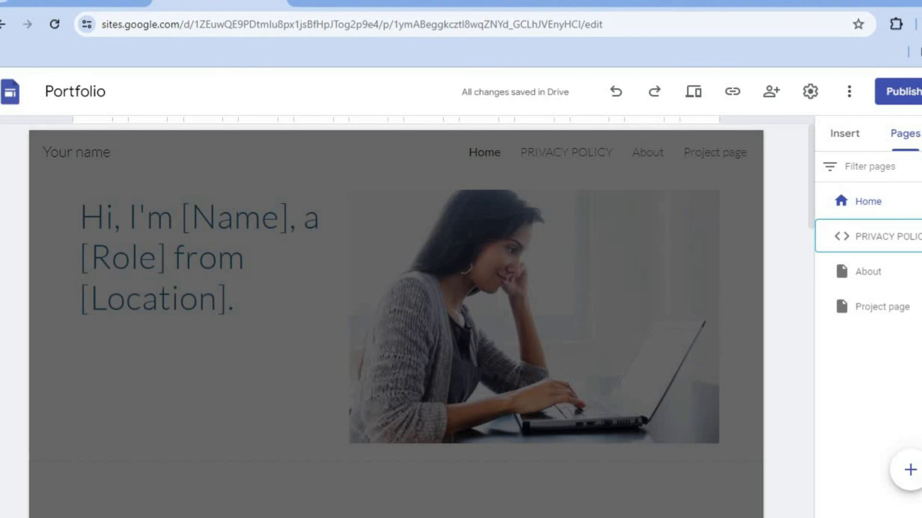
left_click(915, 237)
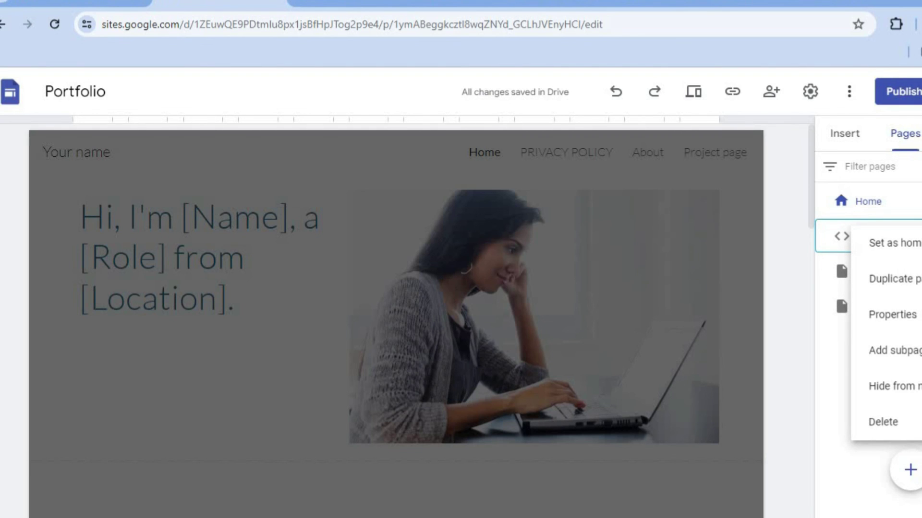
left_click(905, 390)
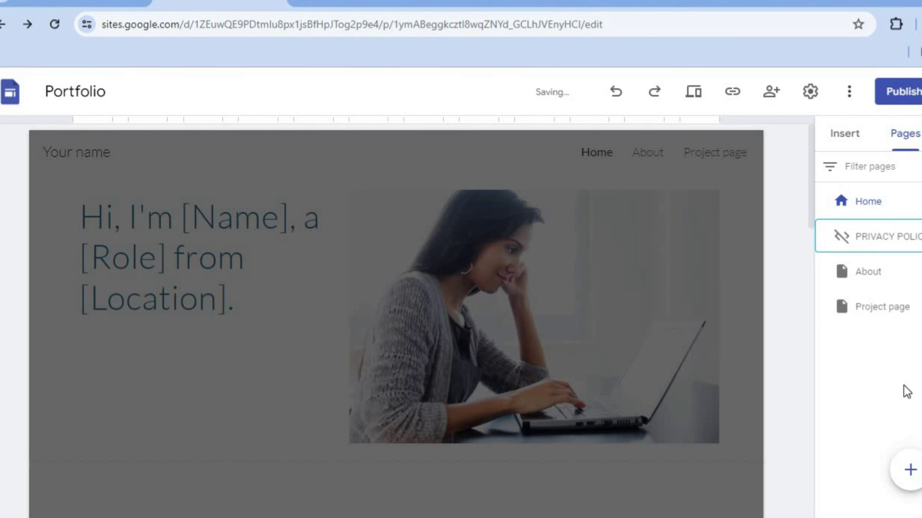